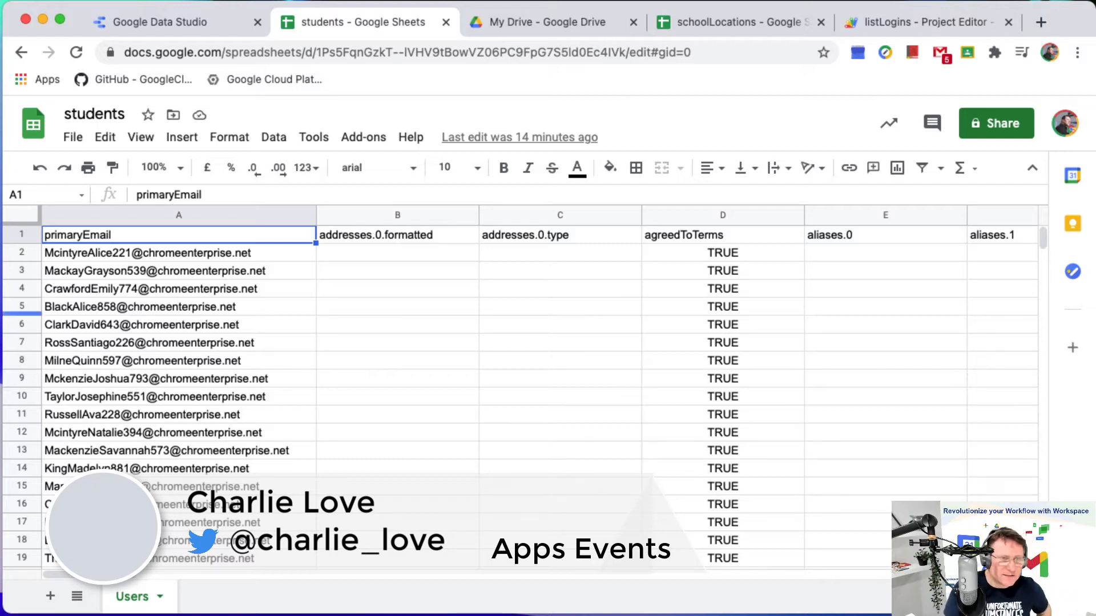
Examine the student data columns of the Users sheet, from primaryEmail through orgUnitPath to the final Year and Time columns.
{"action": "left_click_drag", "start_coordinate": [127, 574], "coordinate": [261, 571]}
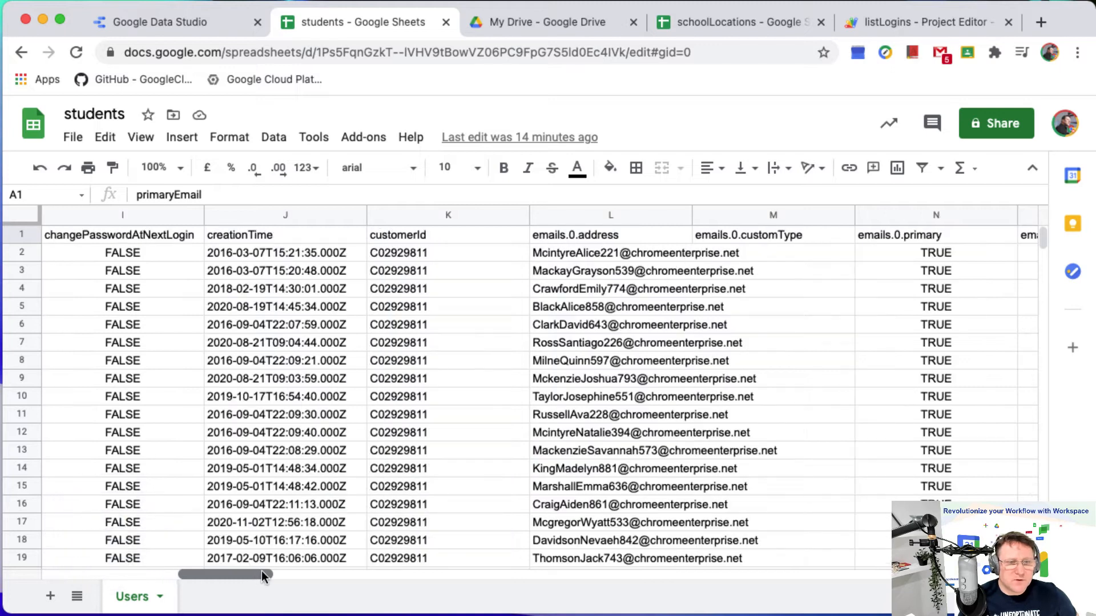
{"action": "scroll", "coordinate": [522, 403], "scroll_direction": "right", "scroll_amount": 3}
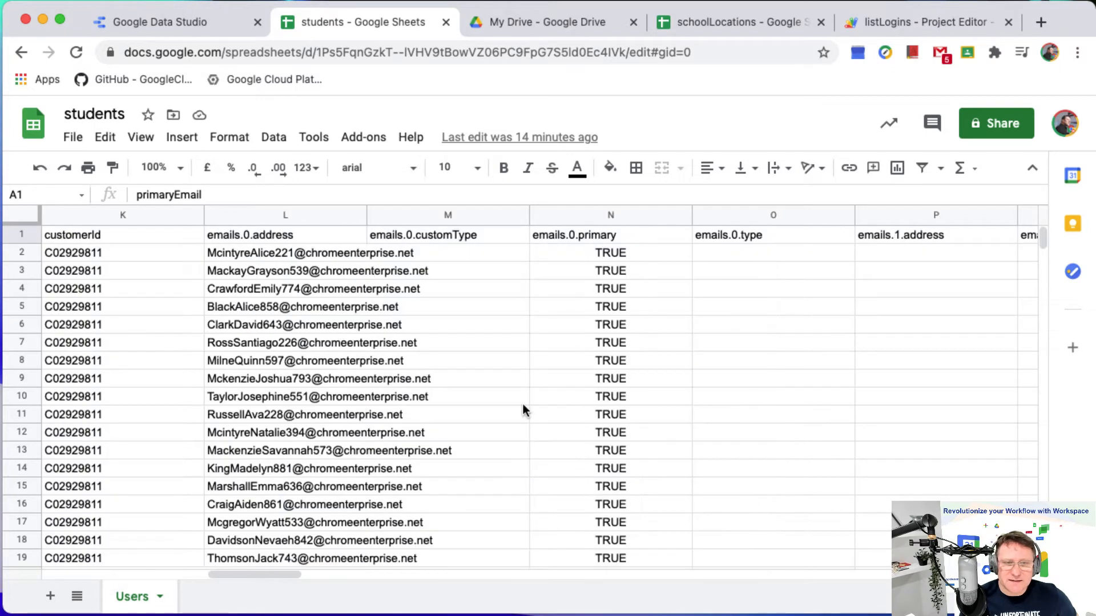
{"action": "scroll", "coordinate": [371, 364], "scroll_direction": "right", "scroll_amount": 2}
{"action": "scroll", "coordinate": [389, 364], "scroll_direction": "right", "scroll_amount": 10}
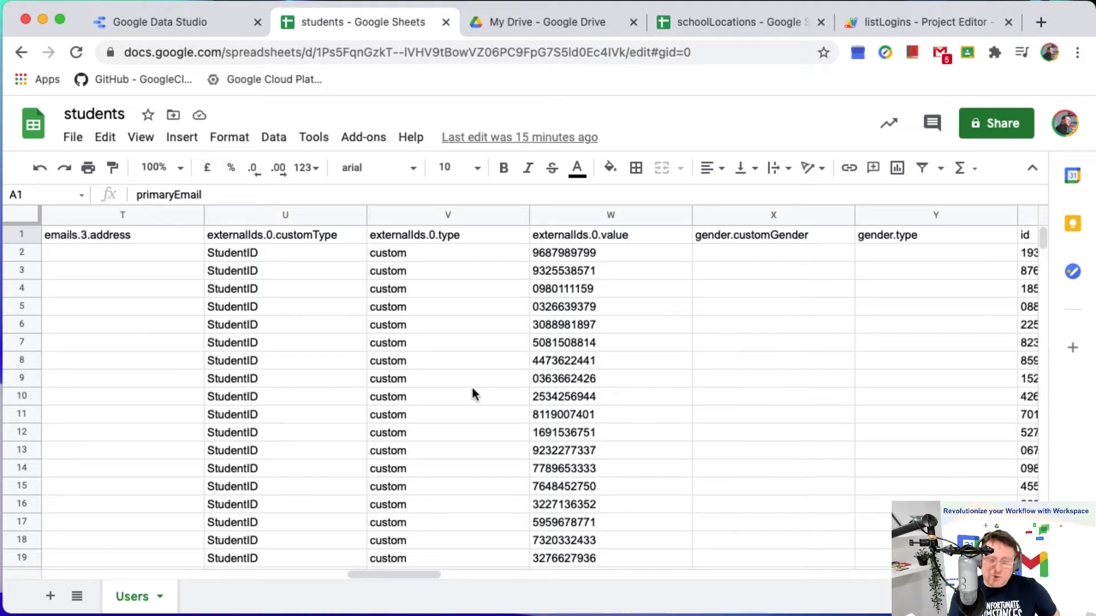
{"action": "scroll", "coordinate": [471, 392], "scroll_direction": "right", "scroll_amount": 2}
{"action": "scroll", "coordinate": [472, 392], "scroll_direction": "right", "scroll_amount": 4}
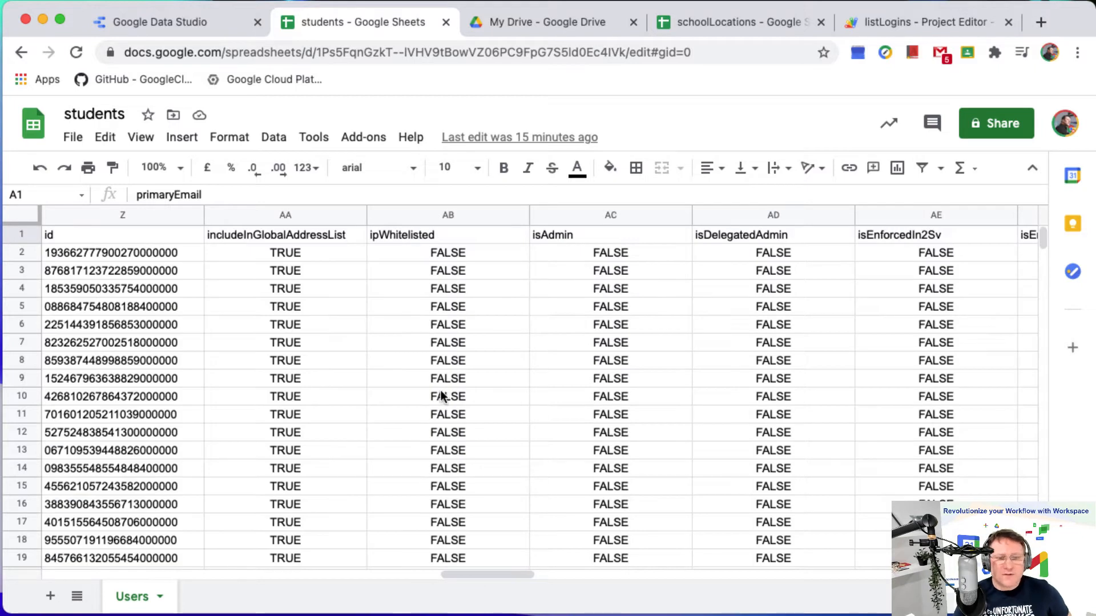
{"action": "scroll", "coordinate": [441, 395], "scroll_direction": "right", "scroll_amount": 2}
{"action": "scroll", "coordinate": [342, 361], "scroll_direction": "left", "scroll_amount": 2}
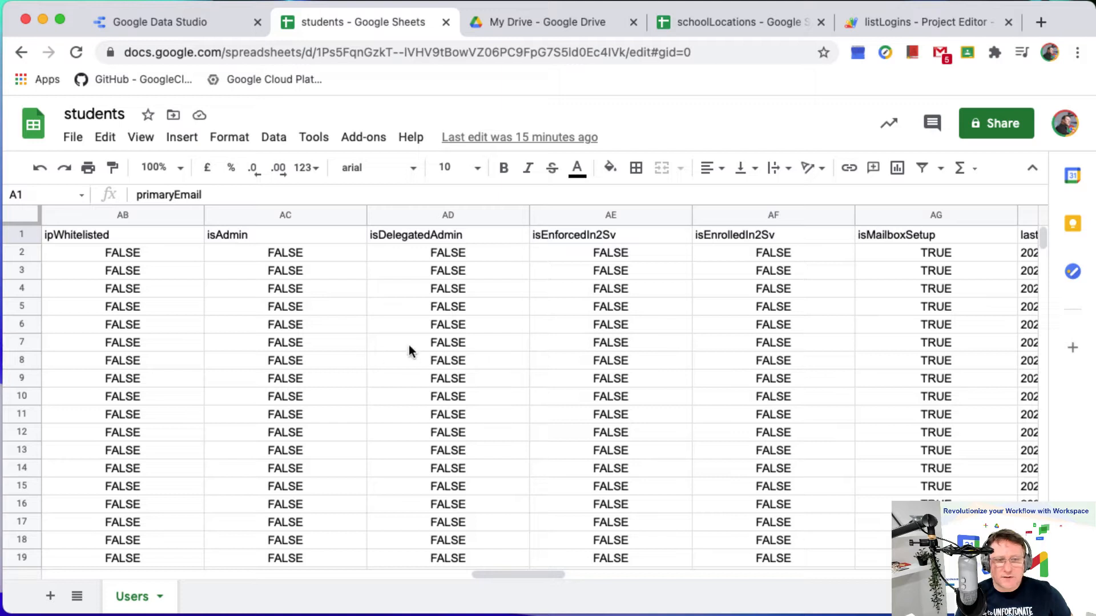
{"action": "left_click_drag", "start_coordinate": [509, 571], "coordinate": [649, 573]}
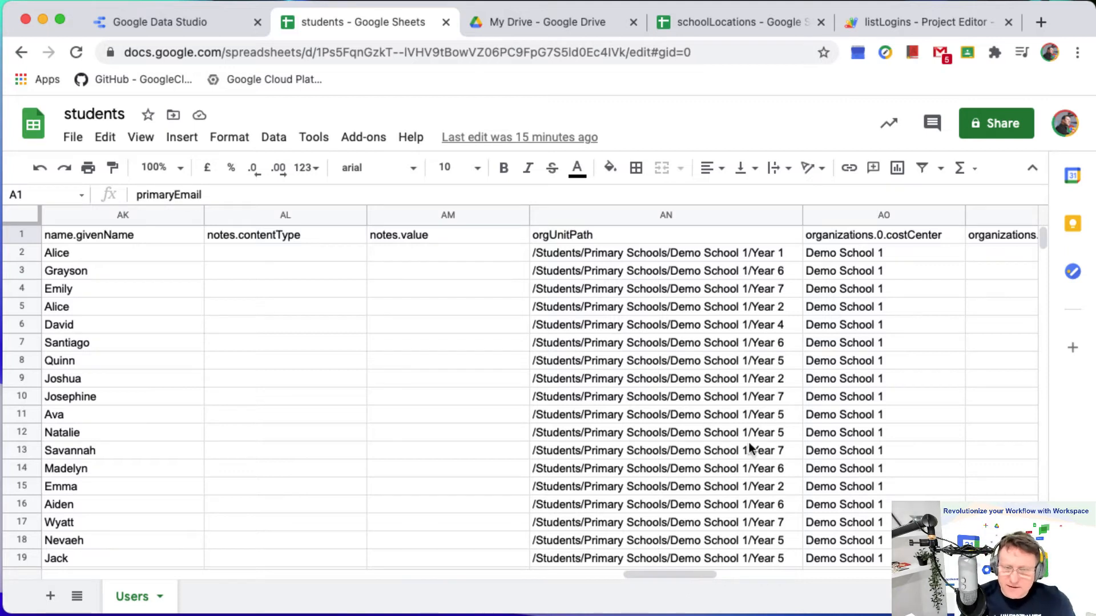
{"action": "mouse_move", "coordinate": [1042, 236]}
{"action": "left_mouse_down"}
{"action": "mouse_move", "coordinate": [1056, 354]}
{"action": "mouse_move", "coordinate": [1056, 224]}
{"action": "left_mouse_up"}
{"action": "left_click_drag", "start_coordinate": [685, 573], "coordinate": [993, 575]}
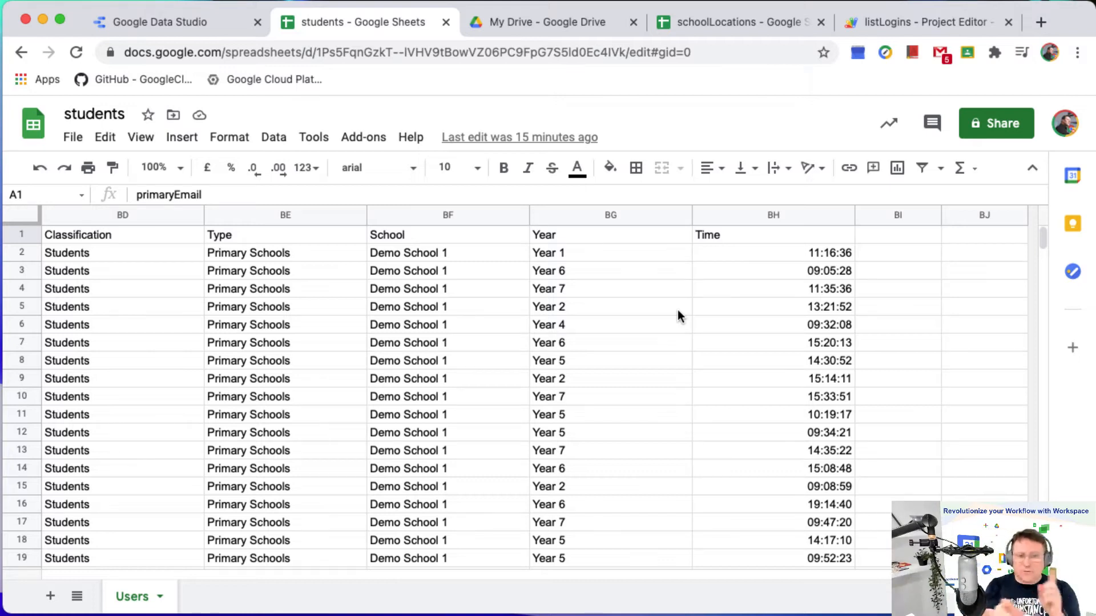
Examine the Time and Last-Logged columns of the Users sheet.
{"action": "left_click", "coordinate": [794, 216]}
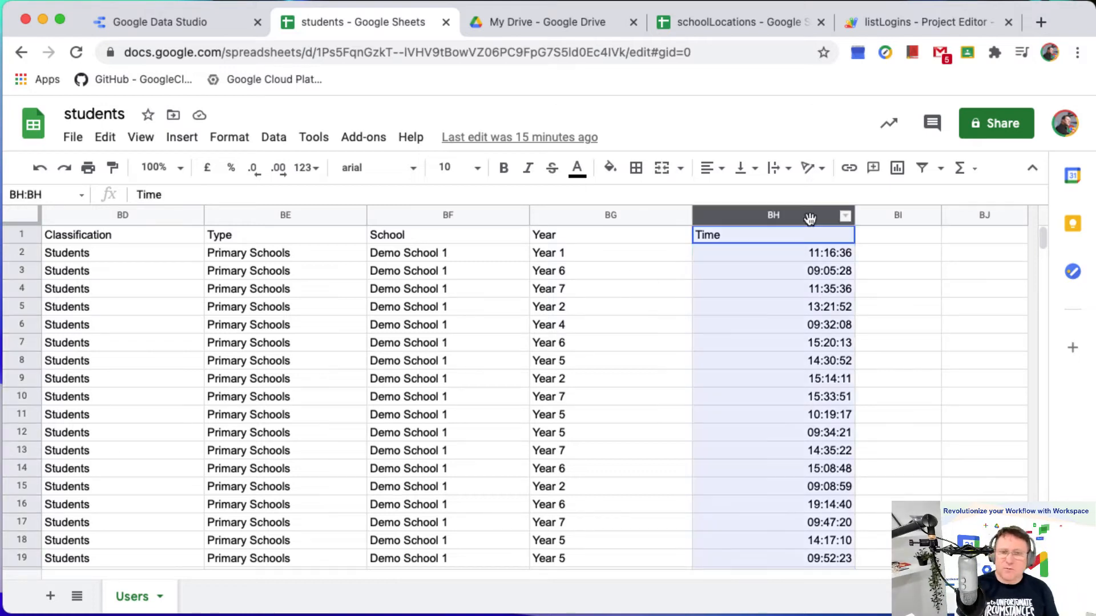
{"action": "left_click", "coordinate": [791, 290]}
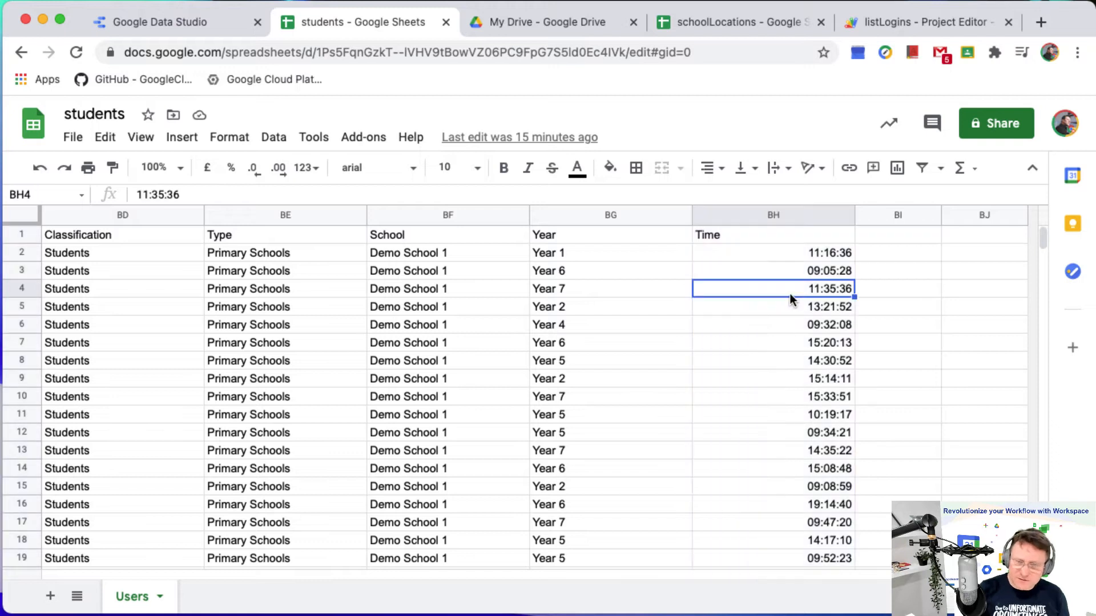
{"action": "scroll", "coordinate": [736, 394], "scroll_direction": "left", "scroll_amount": 5}
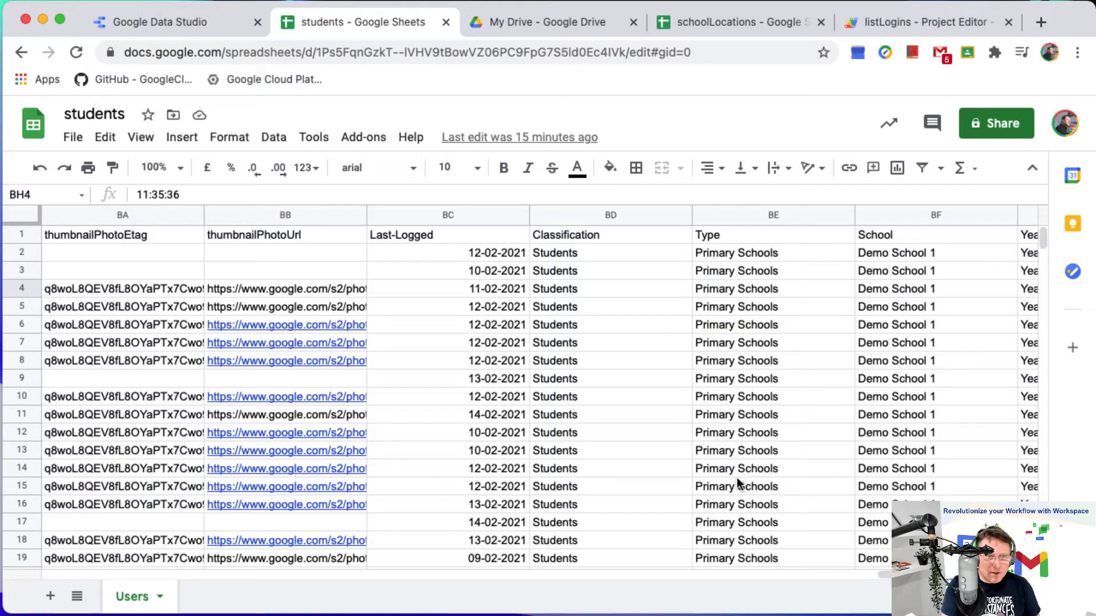
{"action": "left_click", "coordinate": [450, 215]}
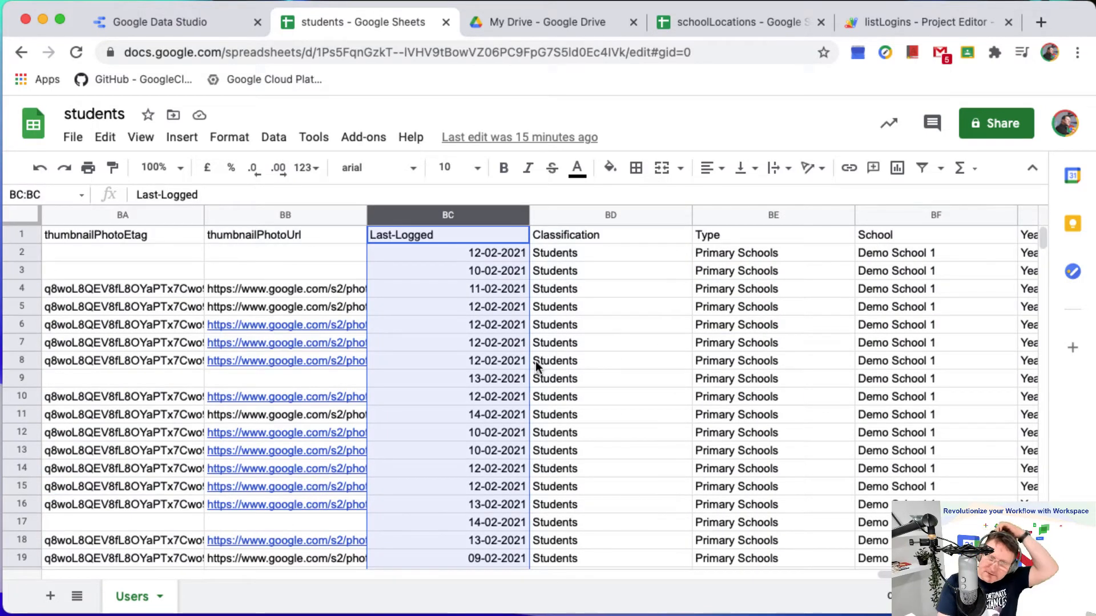
{"action": "scroll", "coordinate": [721, 576], "scroll_direction": "left", "scroll_amount": 10}
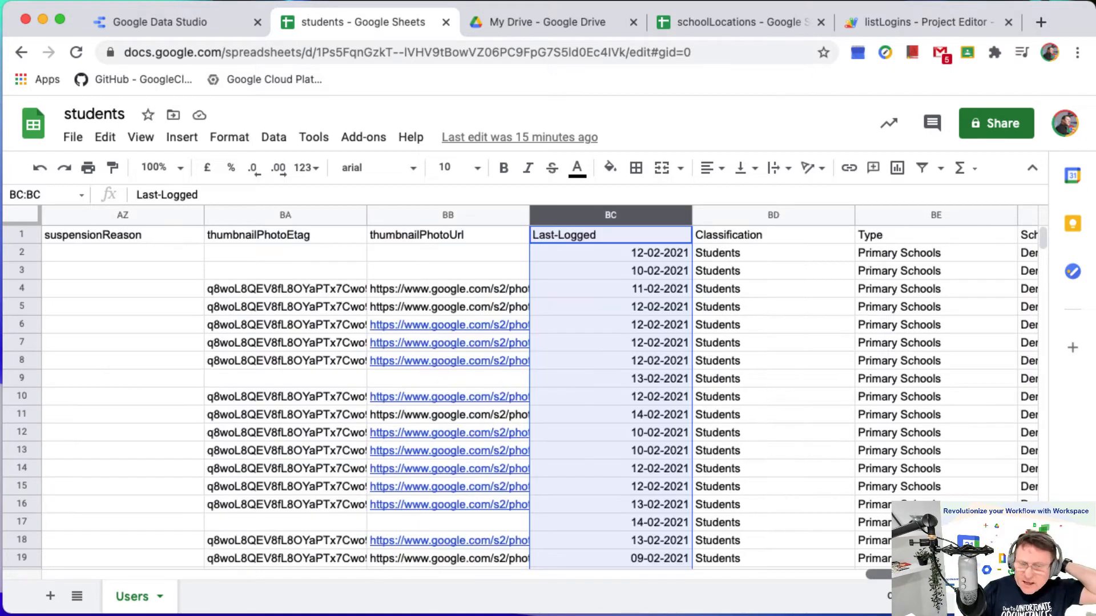
Create a pivot table on a new sheet from all the data in the Users sheet.
{"action": "left_click_drag", "start_coordinate": [721, 575], "coordinate": [137, 565]}
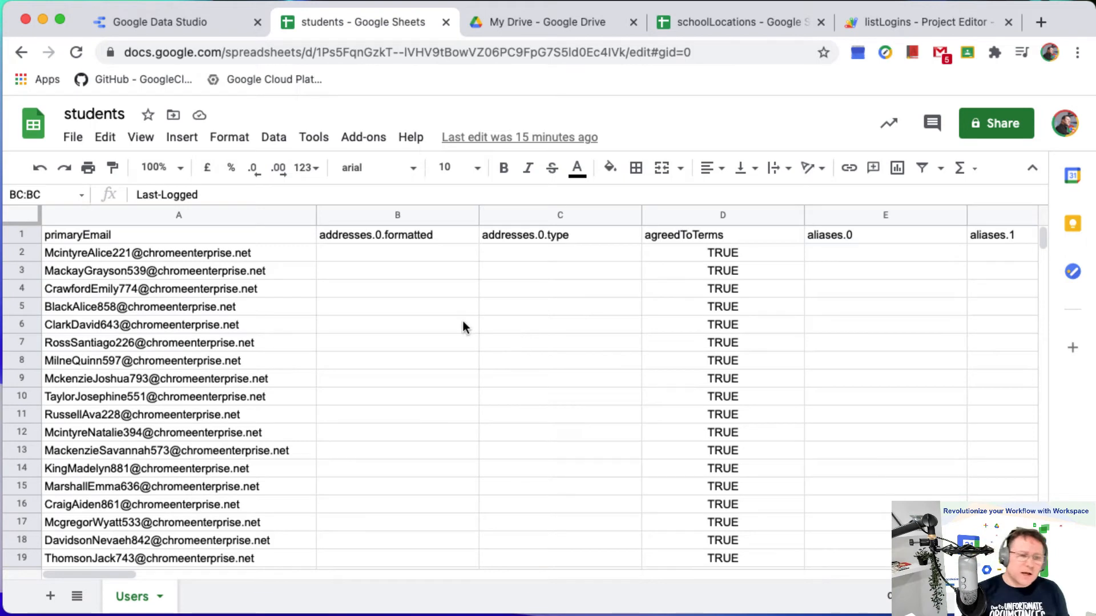
{"action": "left_click", "coordinate": [19, 214]}
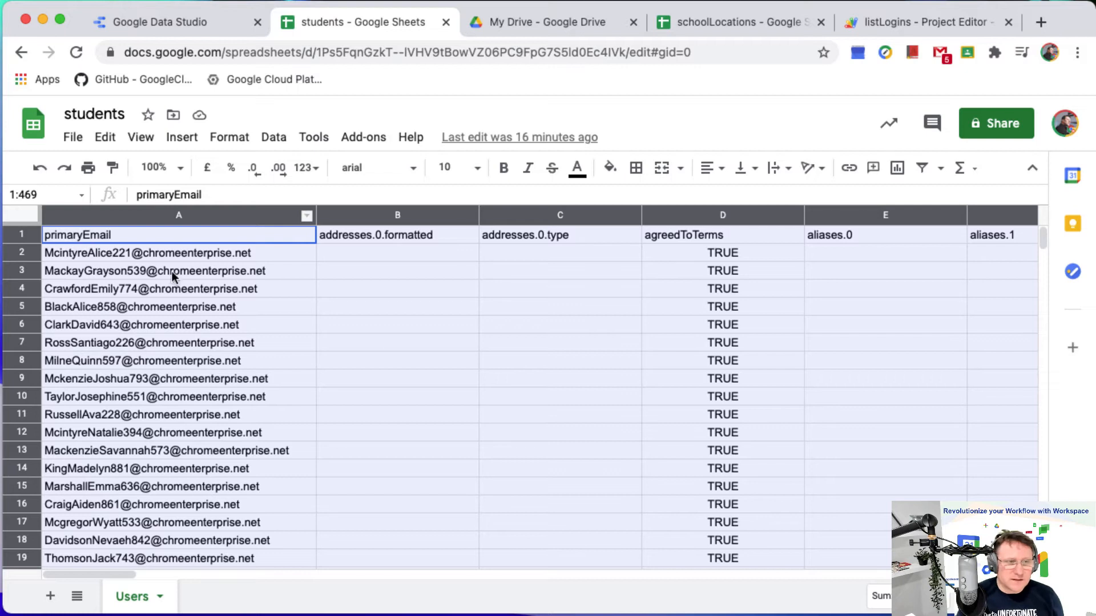
{"action": "left_click", "coordinate": [181, 139]}
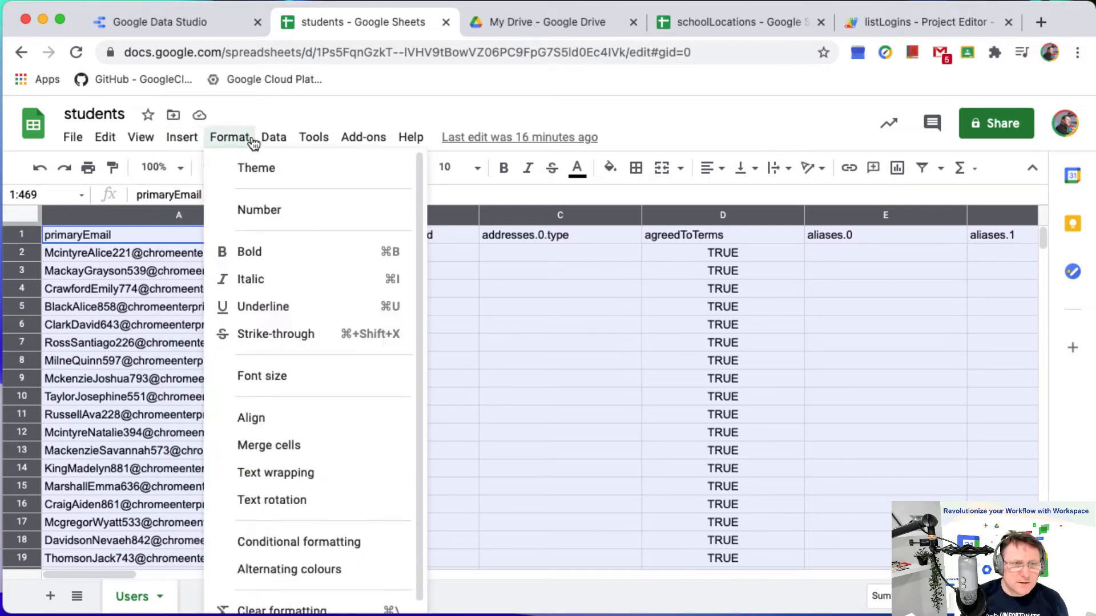
{"action": "mouse_move", "coordinate": [282, 142]}
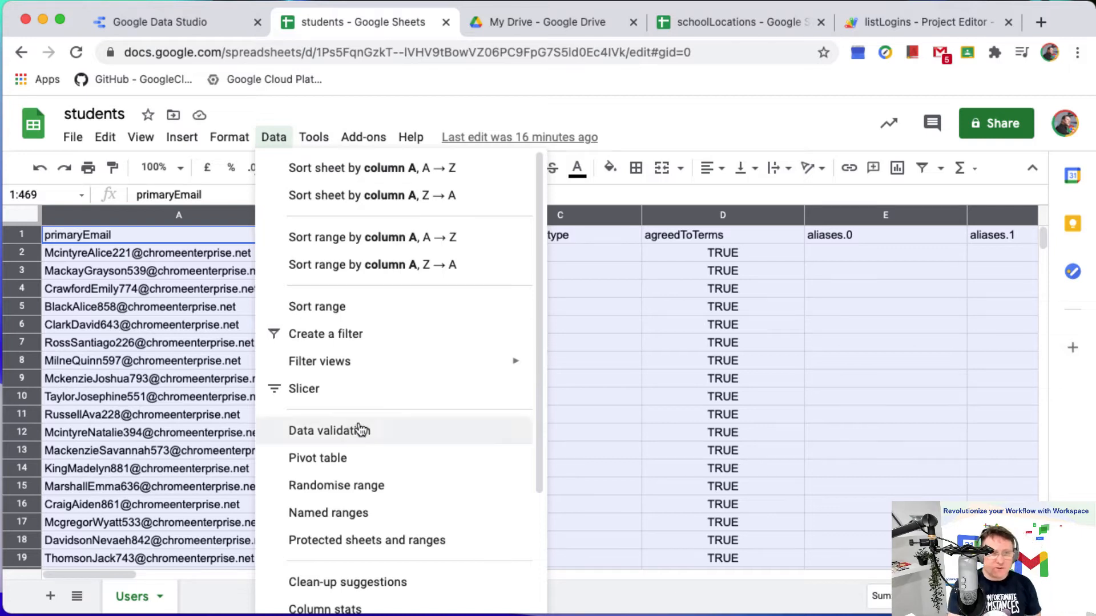
{"action": "left_click", "coordinate": [342, 458]}
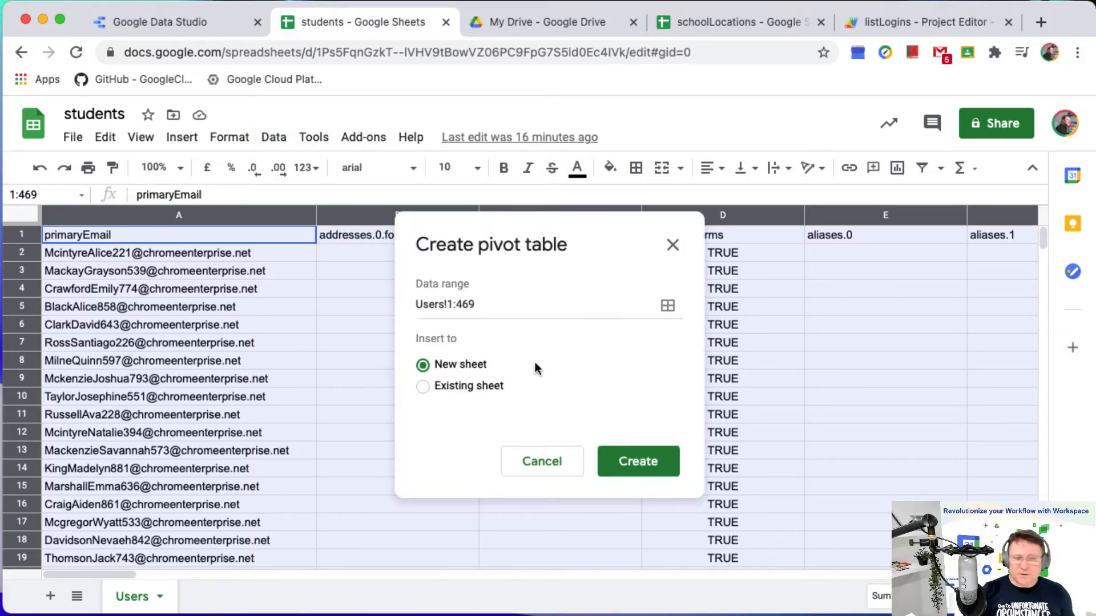
{"action": "left_click", "coordinate": [660, 464]}
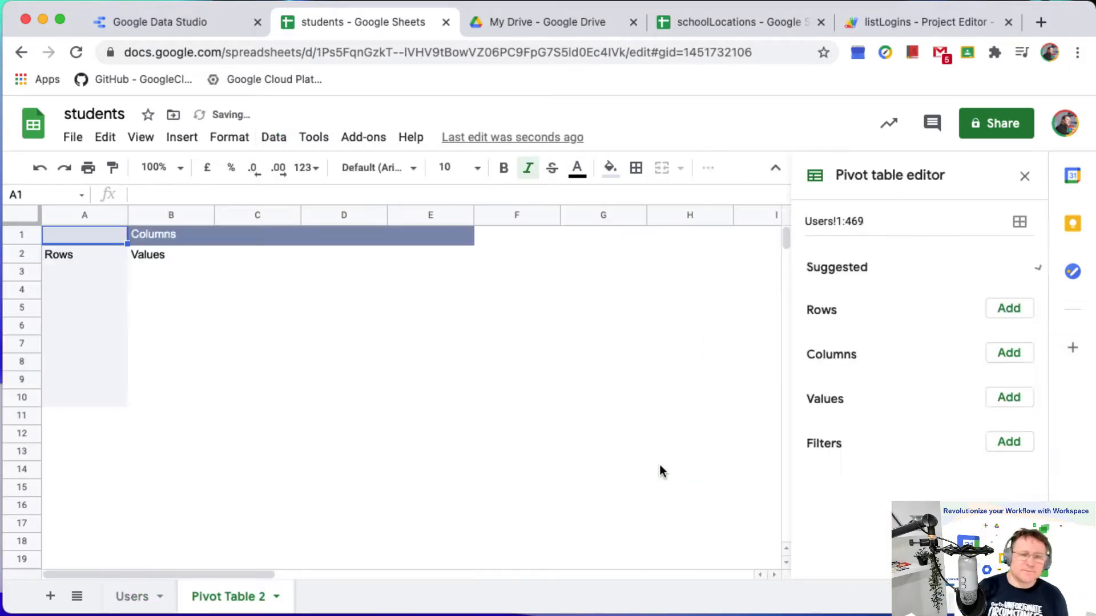
Group the pivot table's rows by School and turn off the totals for that field.
{"action": "scroll", "coordinate": [995, 416], "scroll_direction": "down", "scroll_amount": 2}
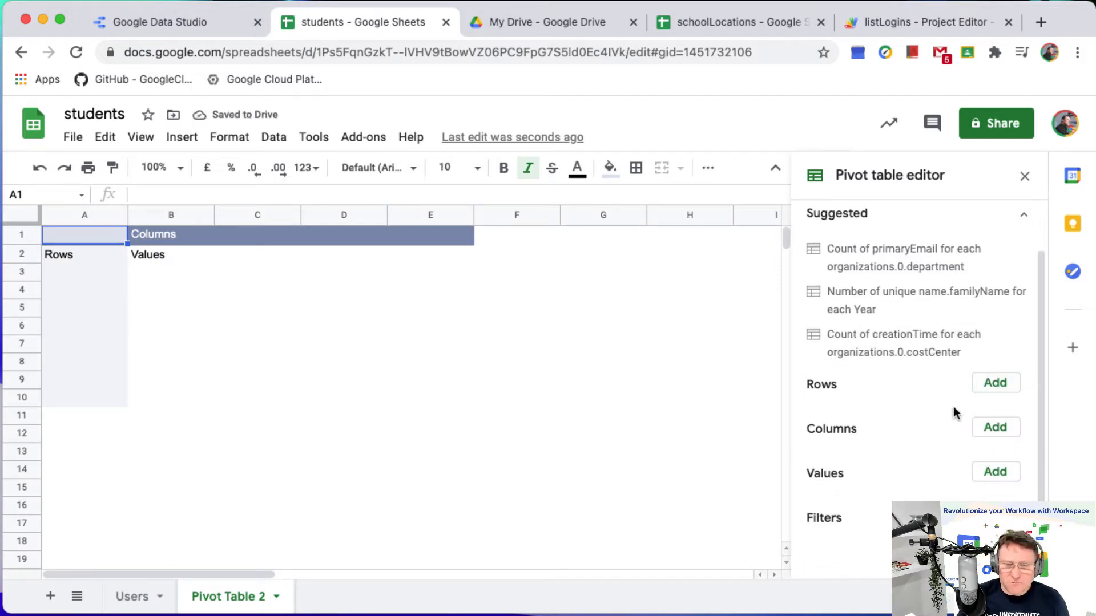
{"action": "left_click", "coordinate": [986, 428]}
{"action": "scroll", "coordinate": [903, 292], "scroll_direction": "down", "scroll_amount": 20}
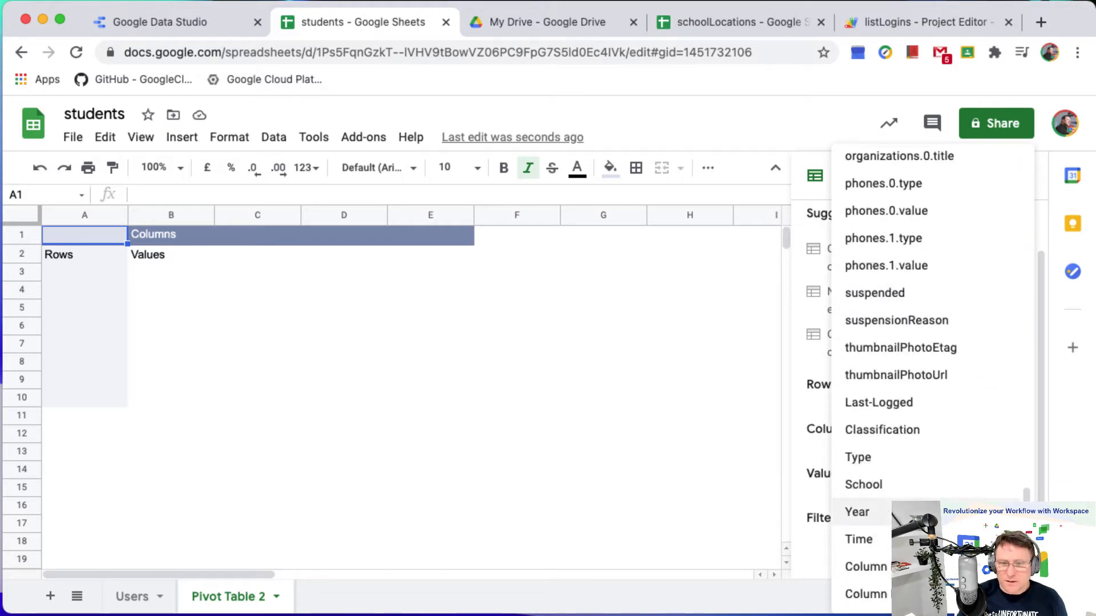
{"action": "left_click", "coordinate": [921, 487]}
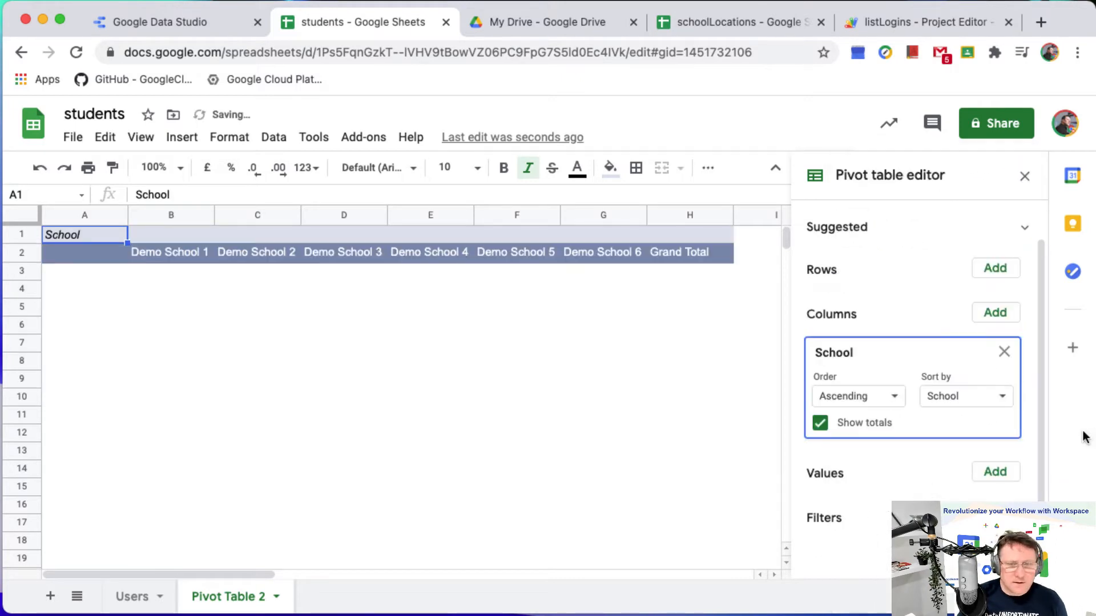
{"action": "left_click_drag", "start_coordinate": [854, 350], "coordinate": [880, 339]}
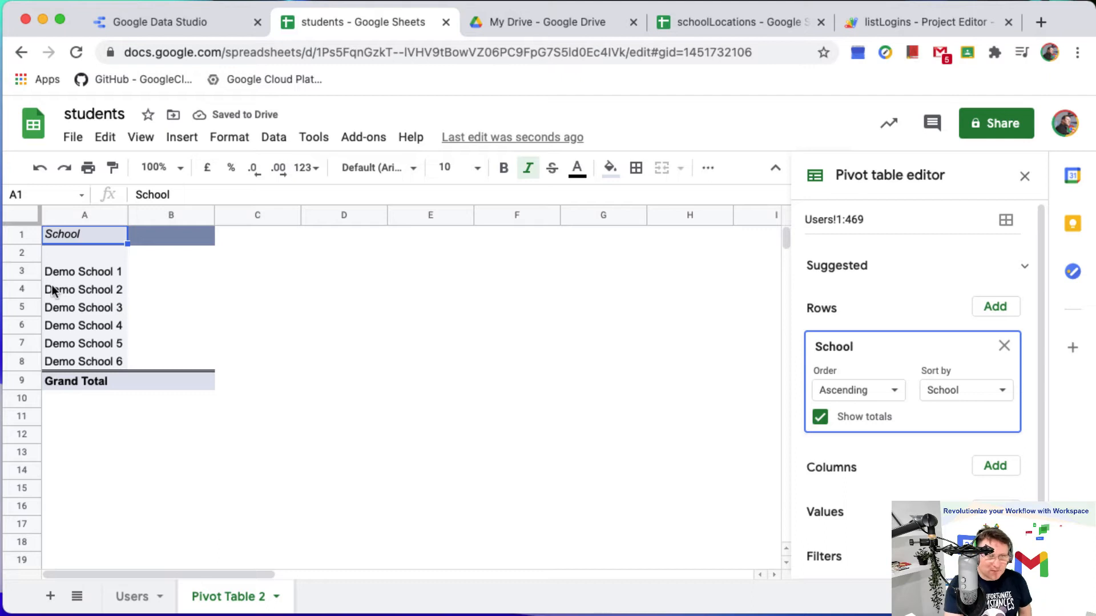
{"action": "left_click", "coordinate": [822, 420]}
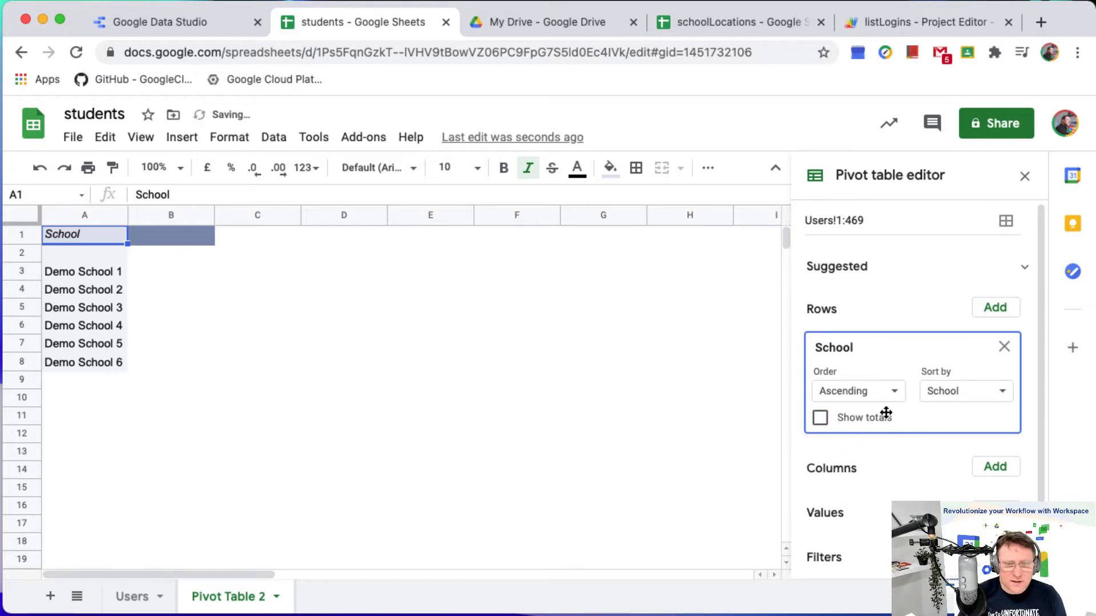
Add primaryEmail as the pivot table's value, summarised by COUNTA.
{"action": "scroll", "coordinate": [871, 452], "scroll_direction": "down", "scroll_amount": 1}
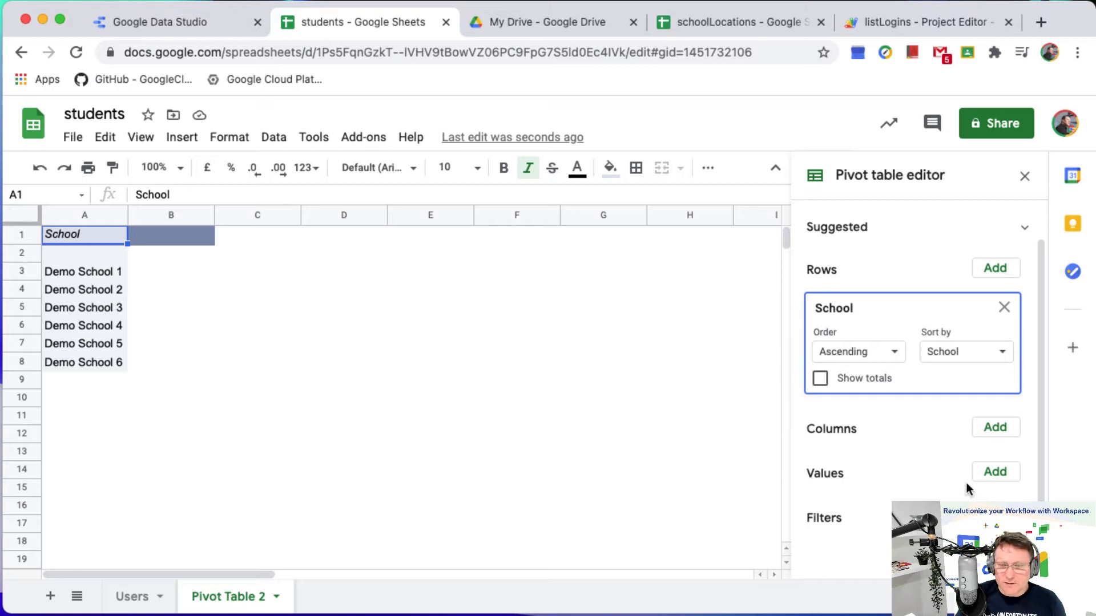
{"action": "left_click", "coordinate": [996, 476]}
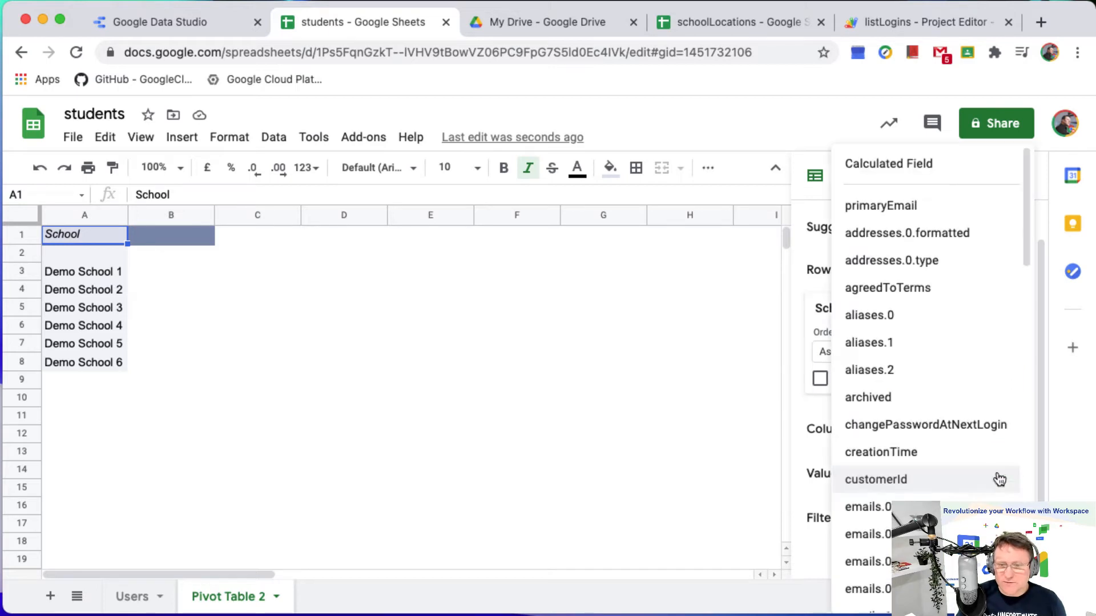
{"action": "left_click", "coordinate": [899, 210]}
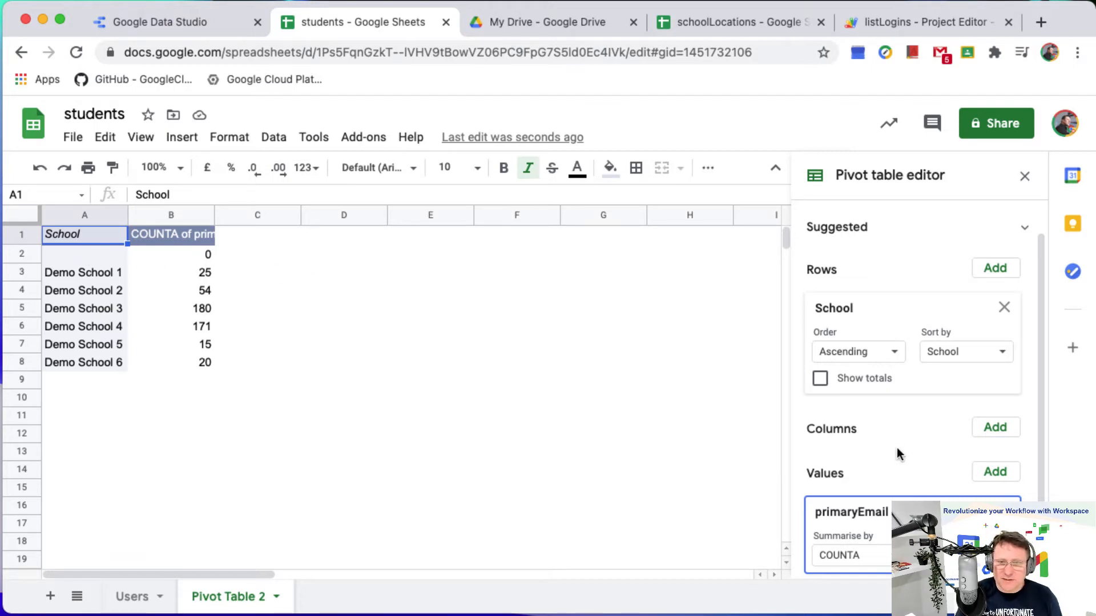
Filter the pivot table by School to exclude blanks, and close the pivot table editor.
{"action": "scroll", "coordinate": [898, 451], "scroll_direction": "down", "scroll_amount": 3}
{"action": "left_click", "coordinate": [993, 516]}
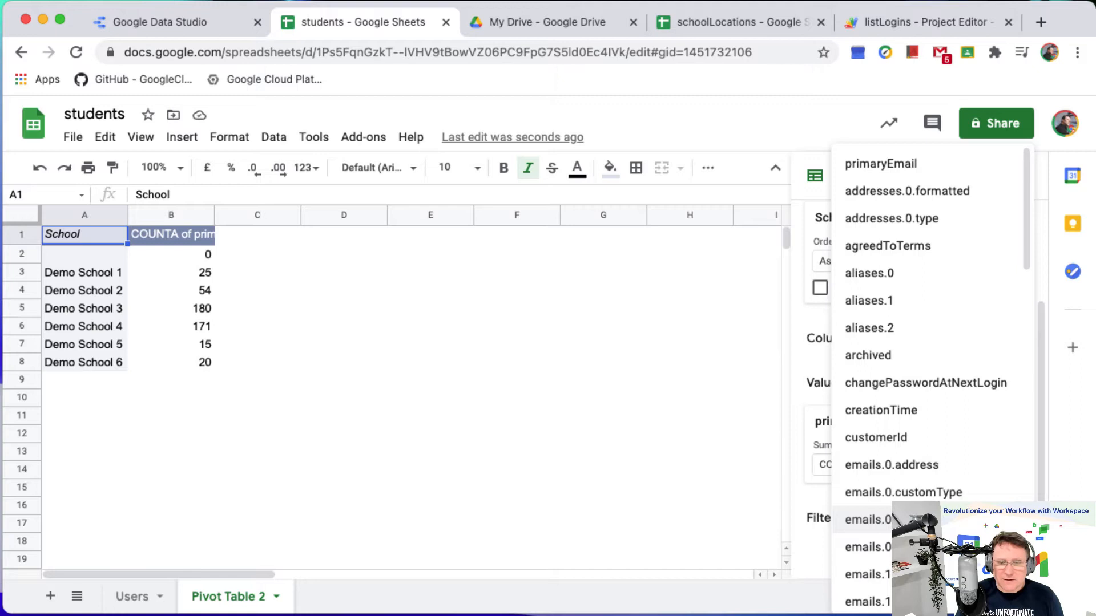
{"action": "scroll", "coordinate": [954, 465], "scroll_direction": "down", "scroll_amount": 10}
{"action": "scroll", "coordinate": [949, 468], "scroll_direction": "down", "scroll_amount": 8}
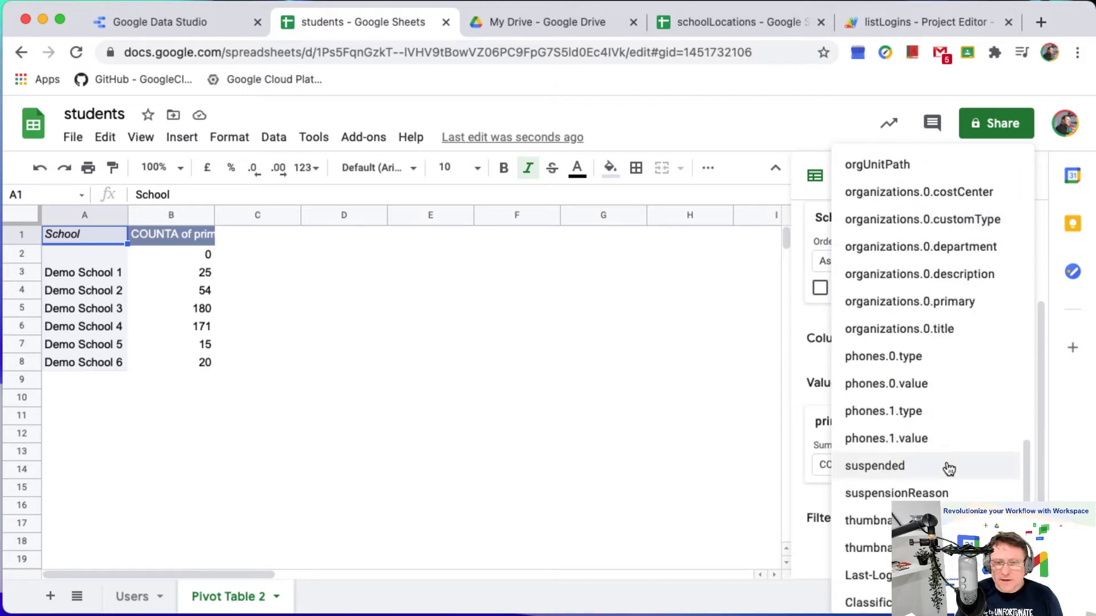
{"action": "left_click", "coordinate": [913, 488]}
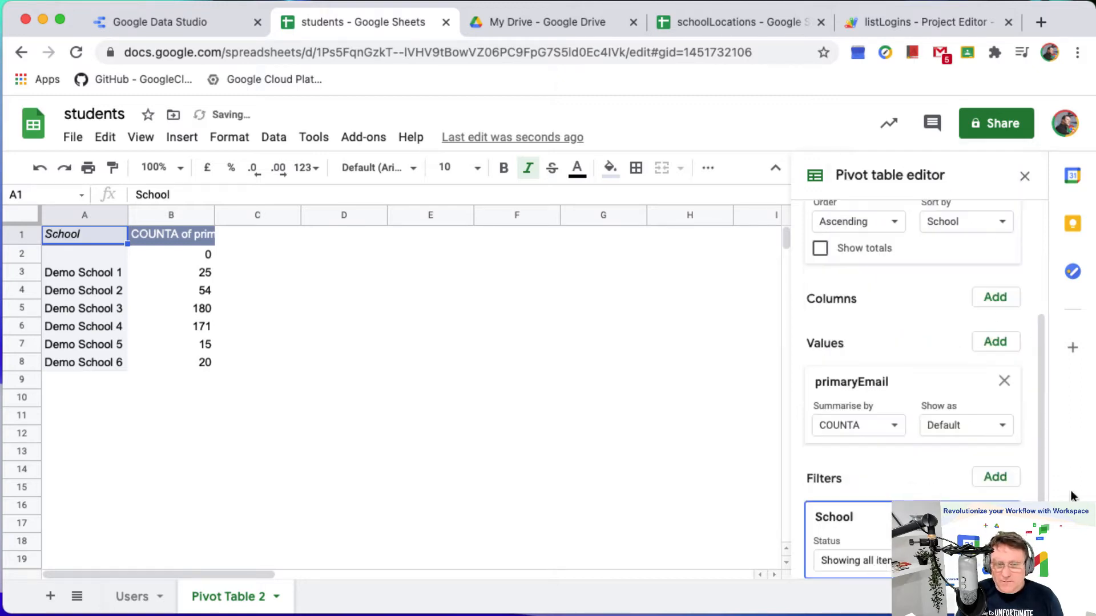
{"action": "left_click", "coordinate": [914, 526]}
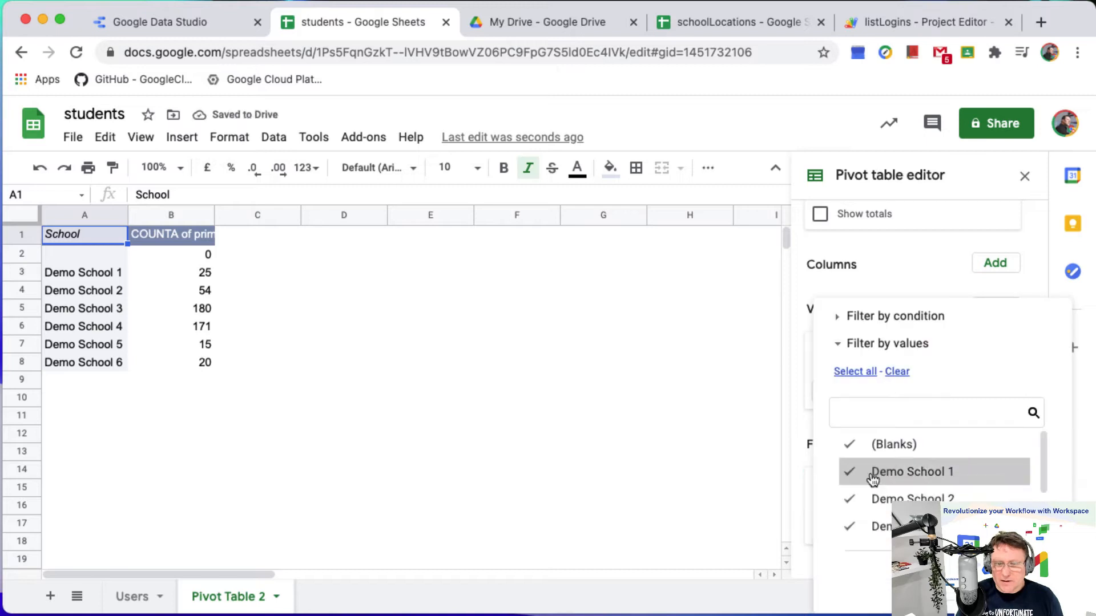
{"action": "left_click", "coordinate": [847, 450]}
{"action": "left_click", "coordinate": [1018, 580]}
{"action": "left_click", "coordinate": [449, 427]}
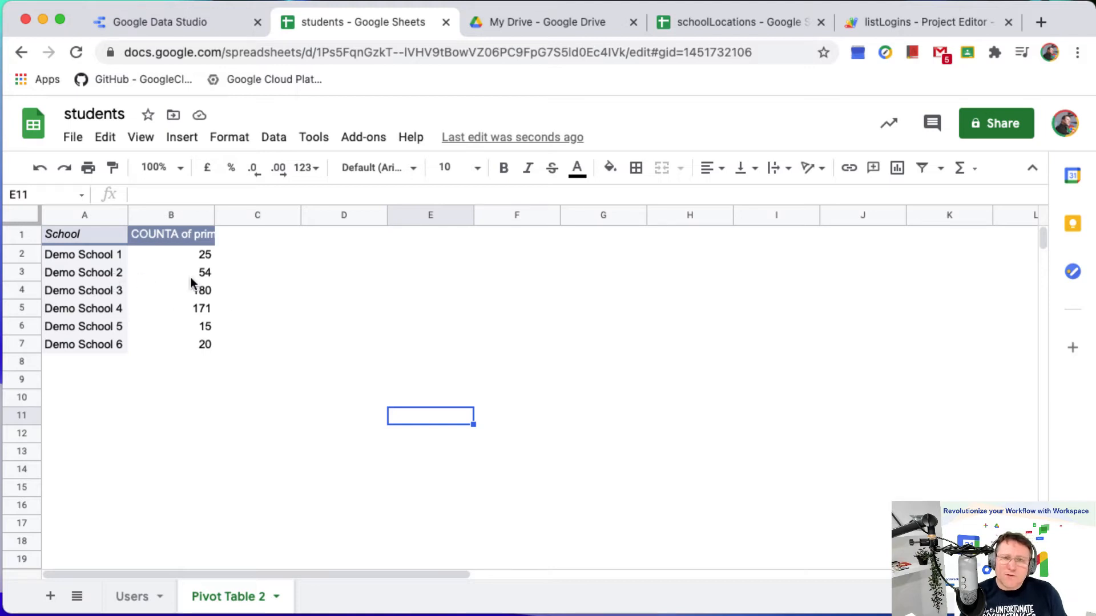
Rename the pivot table sheet to "Roll".
{"action": "double_click", "coordinate": [247, 604]}
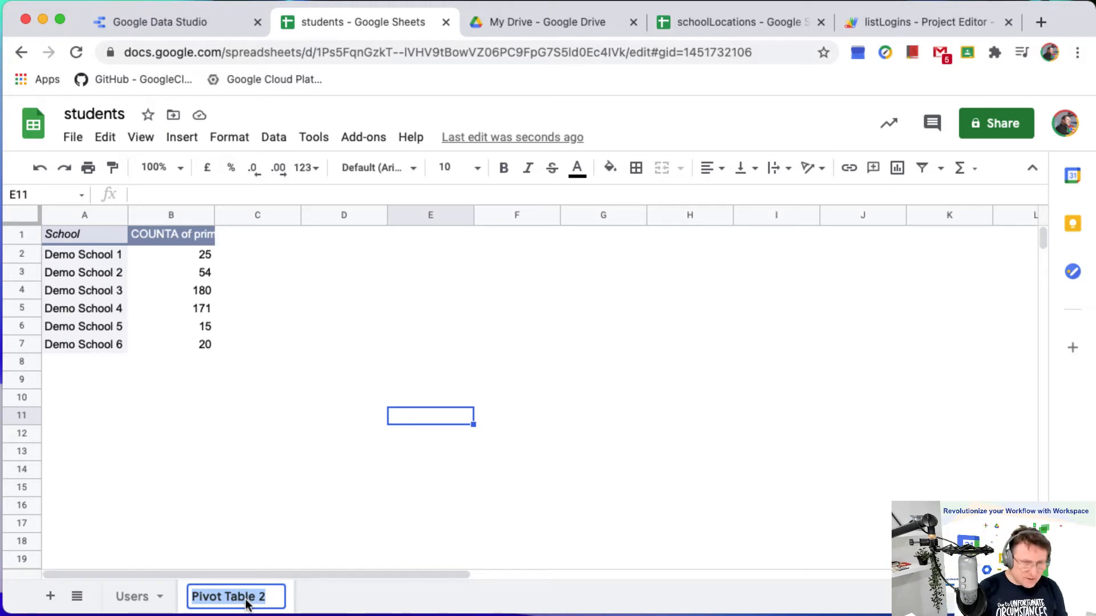
{"action": "type", "text": "Roll"}
{"action": "key", "text": "Return"}
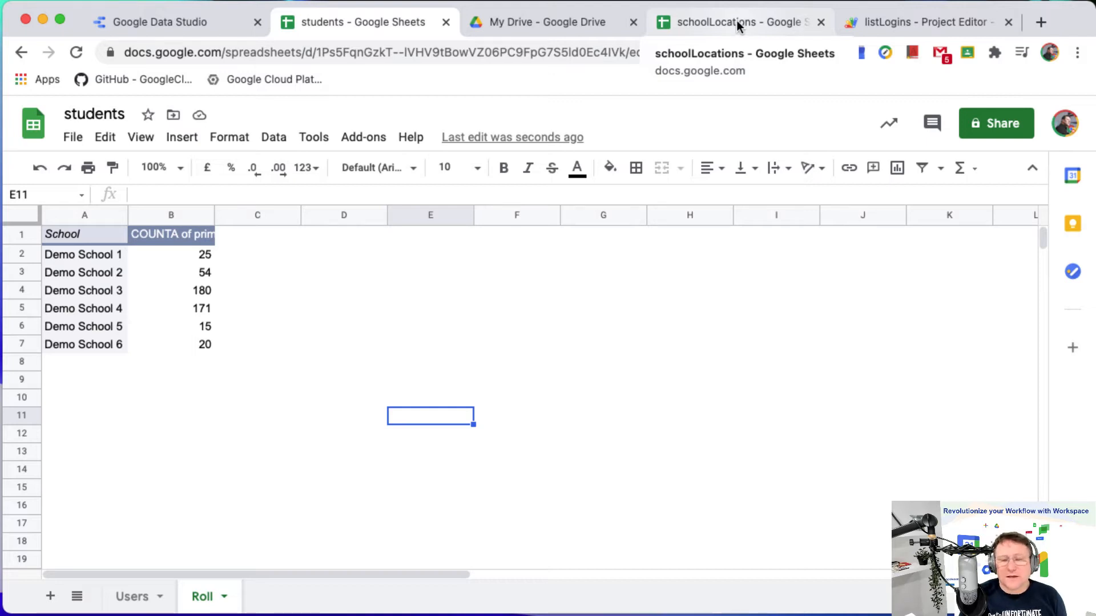
Switch to the schoolLocations spreadsheet, placing its browser tab beside students, and examine the Sector column in A1:A7.
{"action": "left_click_drag", "start_coordinate": [734, 21], "coordinate": [524, 19]}
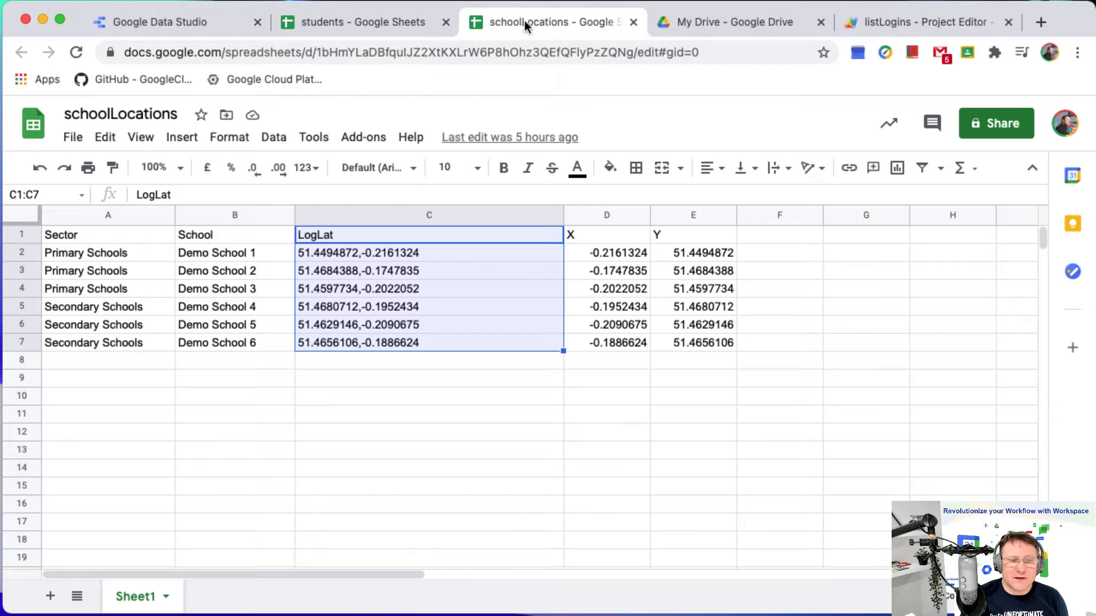
{"action": "left_click", "coordinate": [190, 314]}
{"action": "left_click_drag", "start_coordinate": [105, 237], "coordinate": [143, 341]}
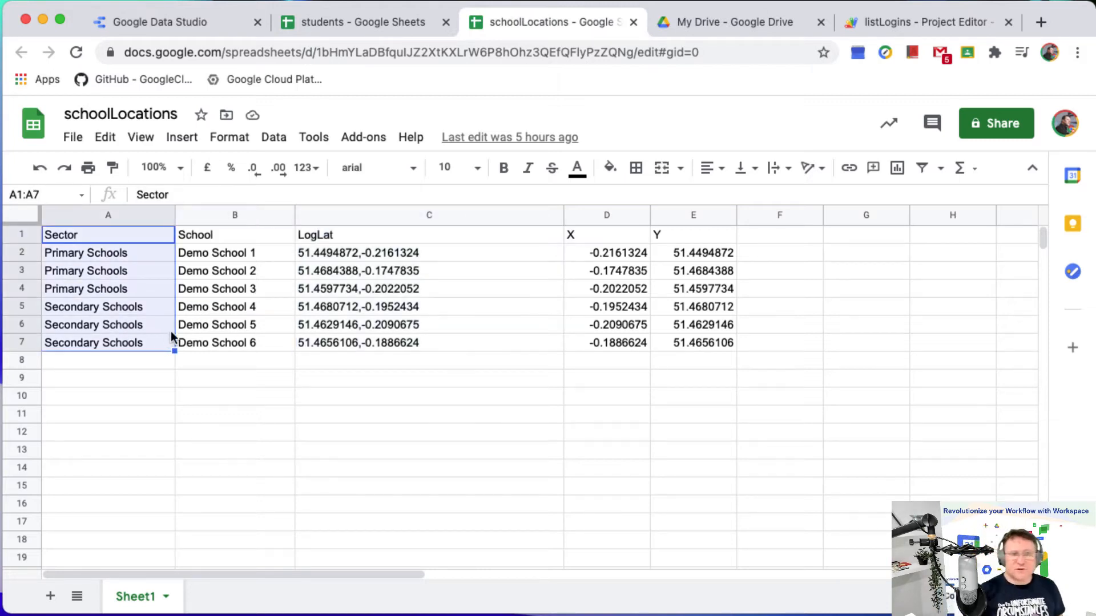
Examine the School, LogLat, X and Y columns of the schoolLocations sheet in rows 1 to 7.
{"action": "left_click_drag", "start_coordinate": [242, 235], "coordinate": [250, 344]}
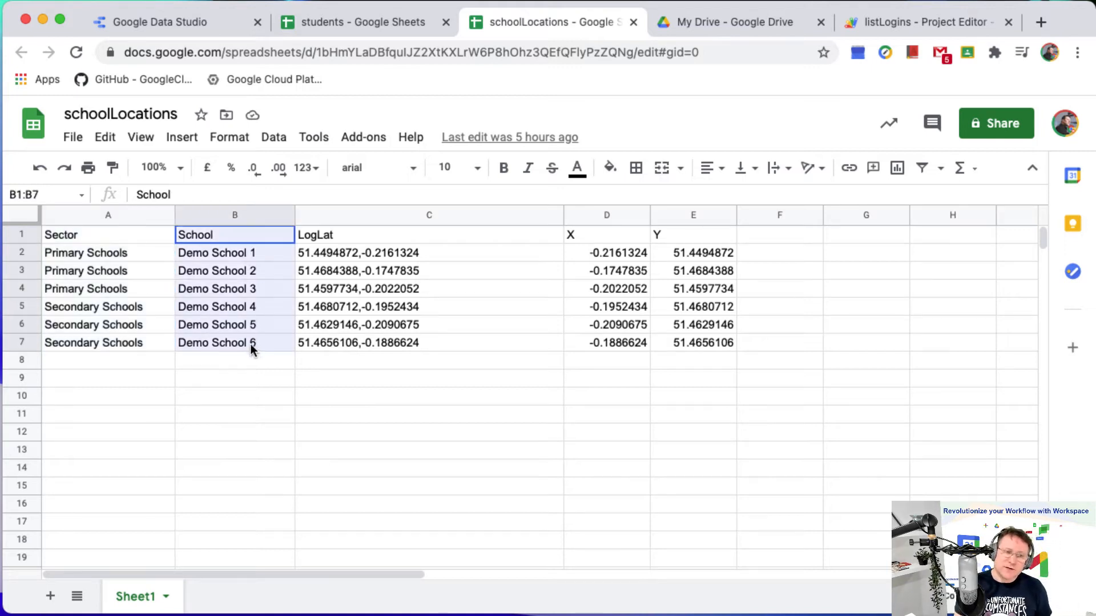
{"action": "left_click_drag", "start_coordinate": [412, 234], "coordinate": [430, 349]}
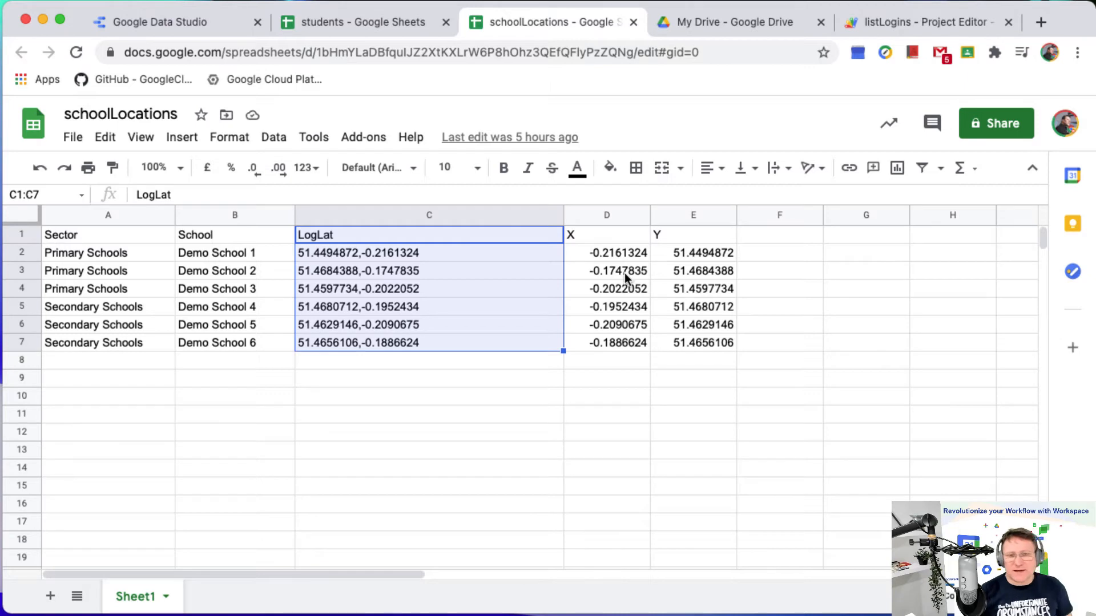
{"action": "left_click_drag", "start_coordinate": [624, 235], "coordinate": [661, 344]}
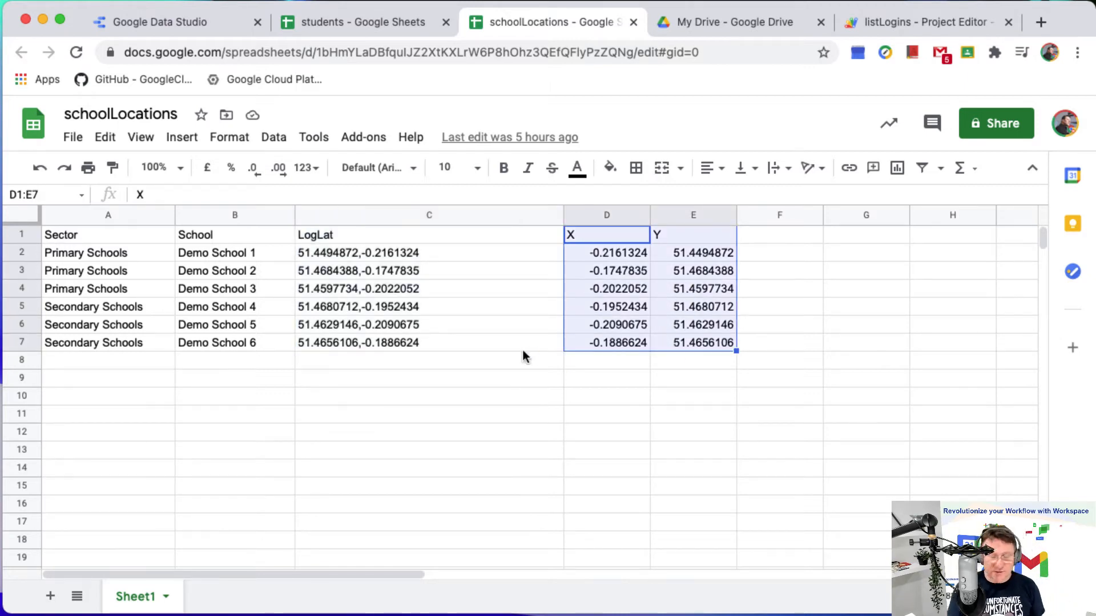
{"action": "left_click", "coordinate": [489, 359]}
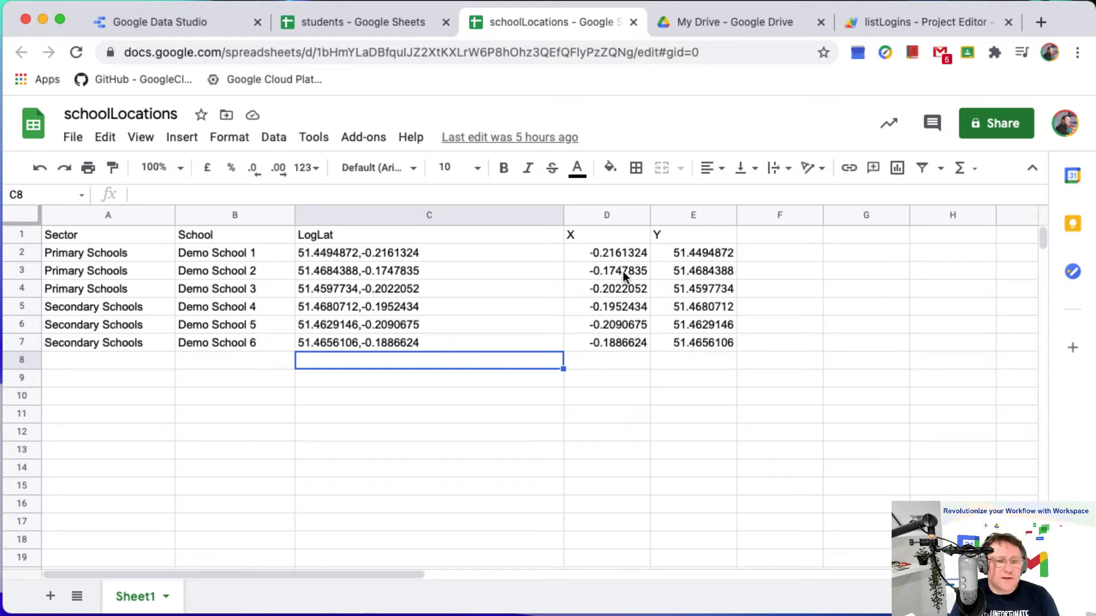
{"action": "left_click_drag", "start_coordinate": [351, 239], "coordinate": [349, 340]}
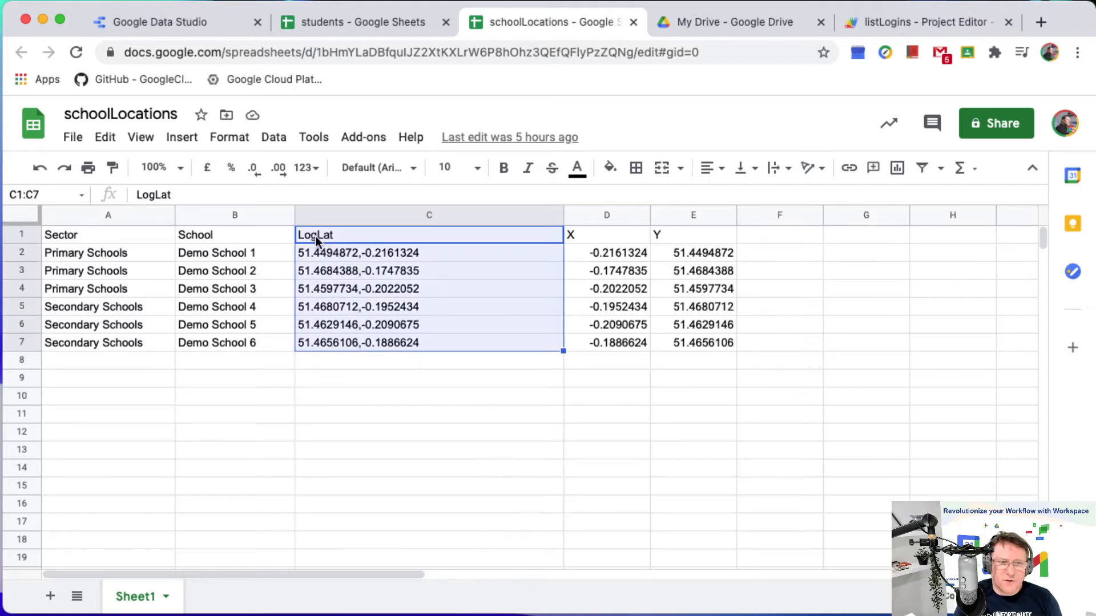
{"action": "left_click", "coordinate": [399, 368]}
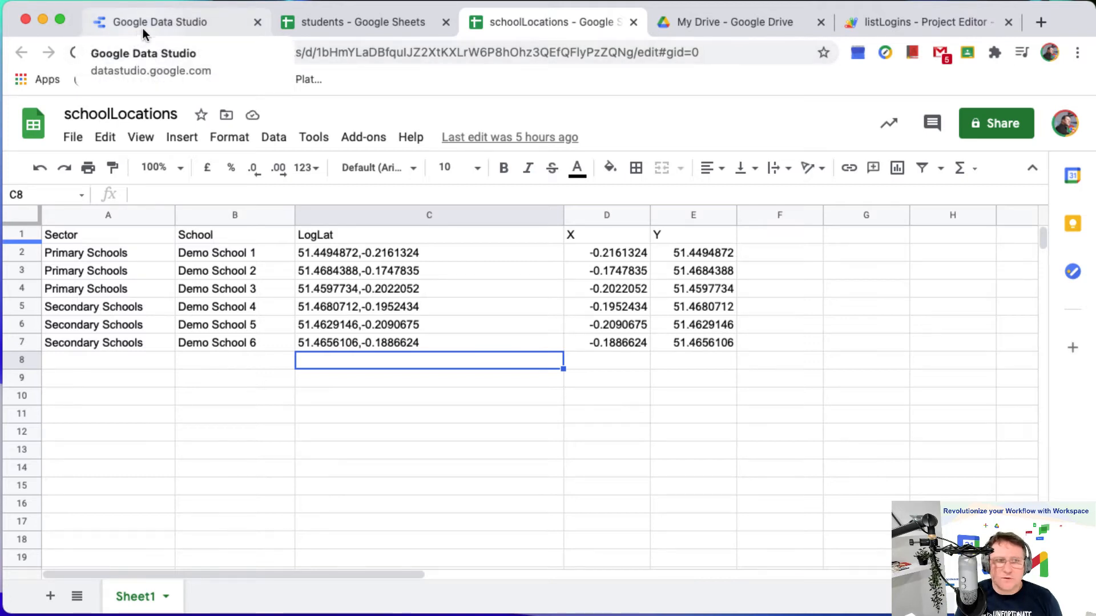
Switch to Google Data Studio and create a blank report, choosing the Google Sheets connector for its data.
{"action": "left_click", "coordinate": [161, 22]}
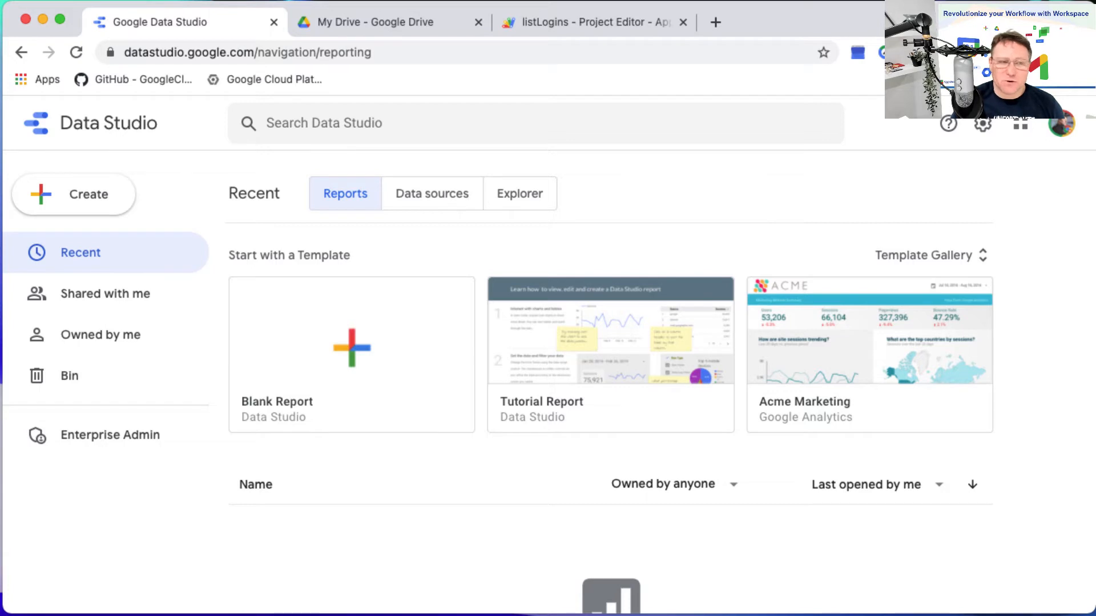
{"action": "left_click", "coordinate": [350, 347]}
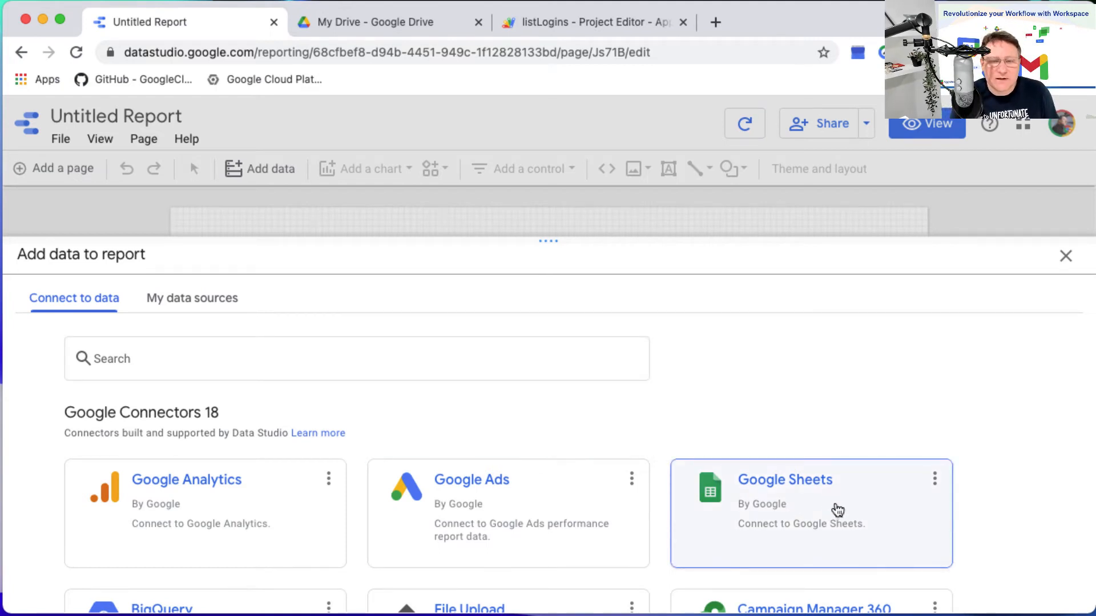
{"action": "left_click", "coordinate": [849, 522]}
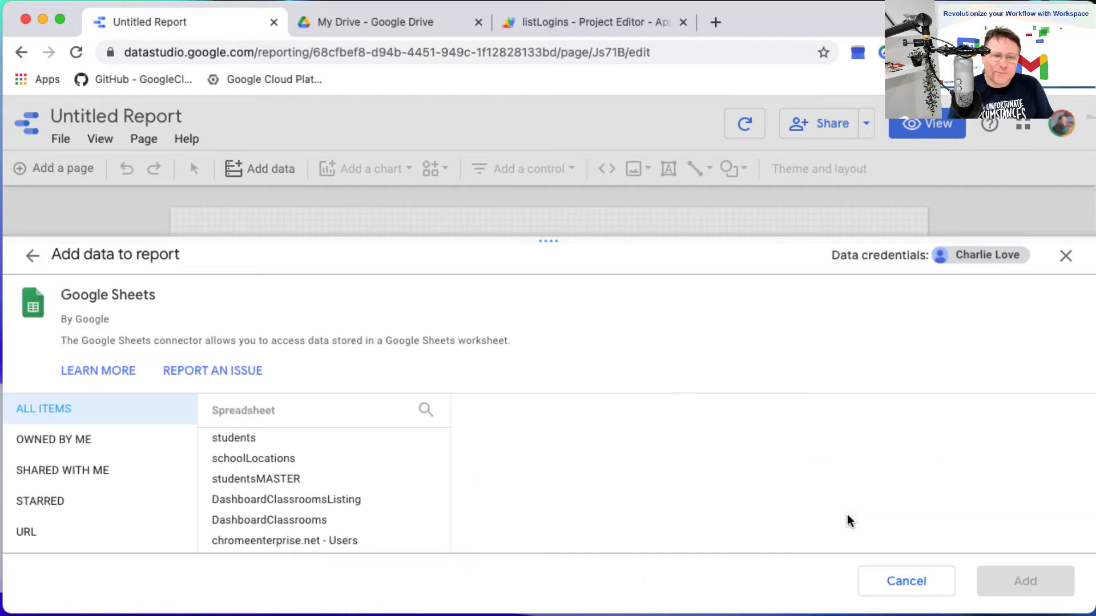
Add the Users worksheet of the students spreadsheet to the report as a data source, and delete the automatically inserted table.
{"action": "left_click", "coordinate": [279, 441]}
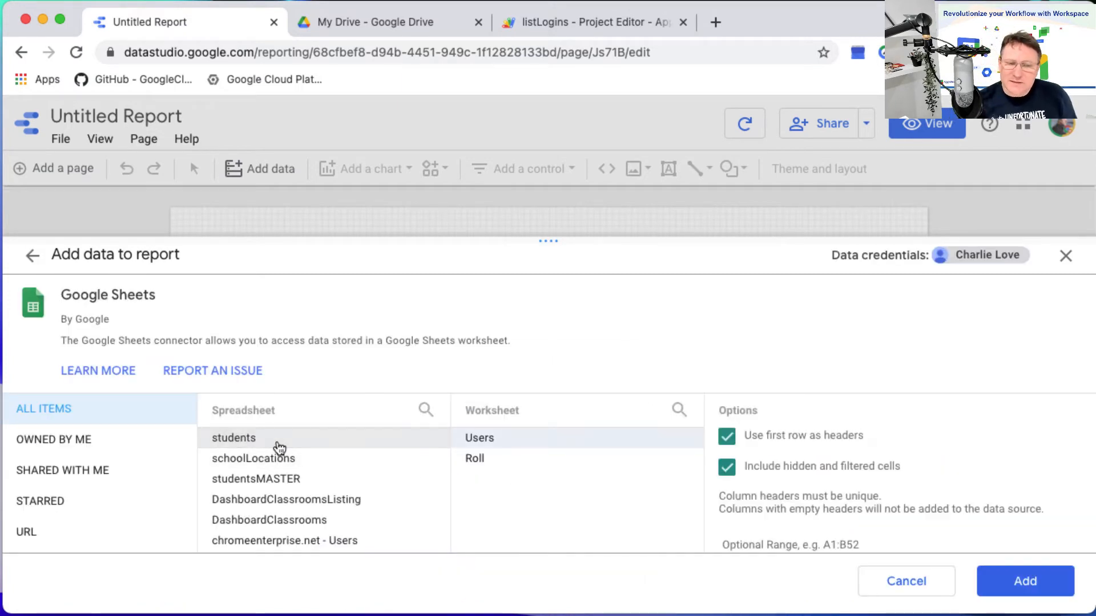
{"action": "left_click", "coordinate": [606, 448]}
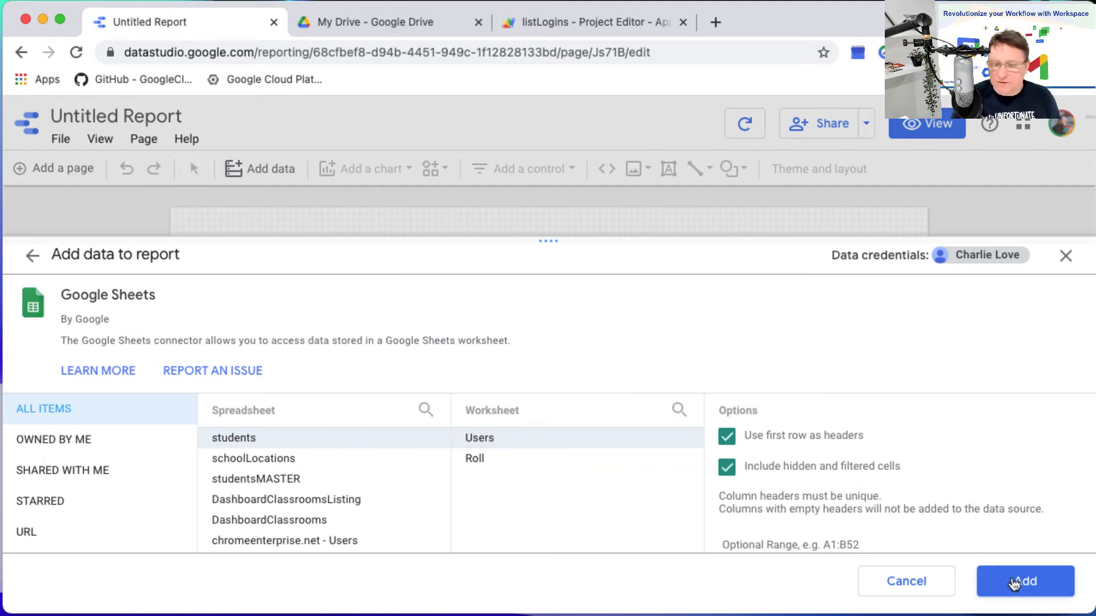
{"action": "left_click", "coordinate": [1014, 584]}
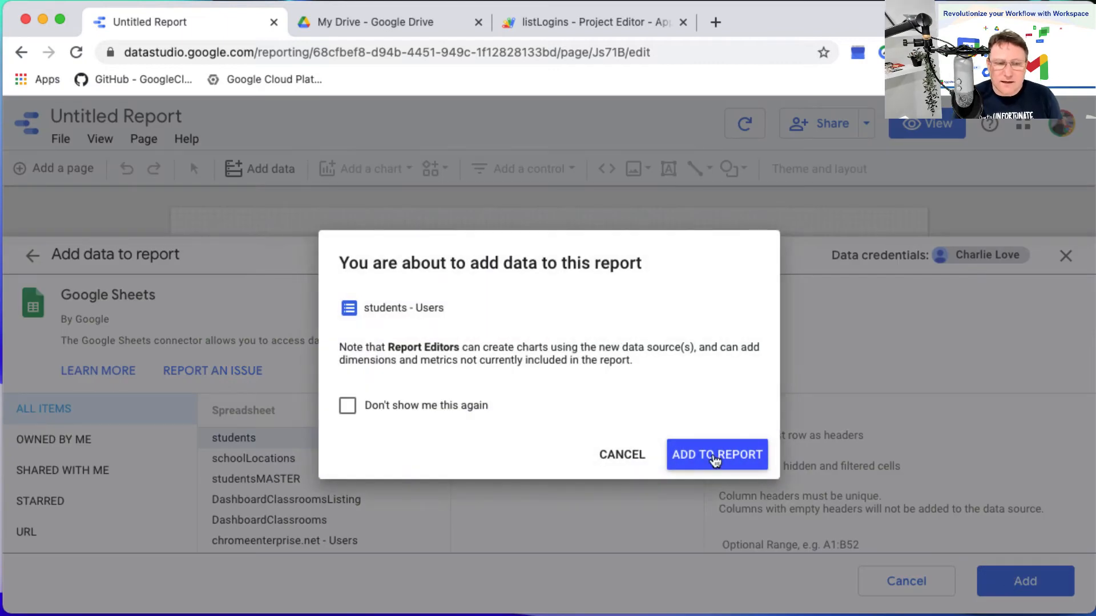
{"action": "left_click", "coordinate": [715, 455]}
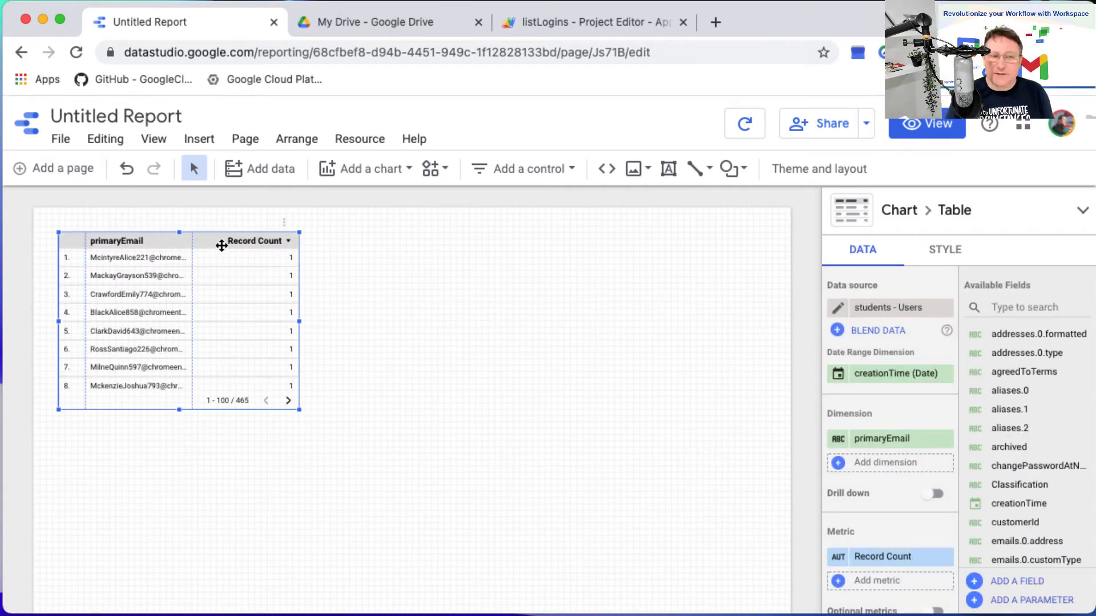
{"action": "key", "text": "Delete"}
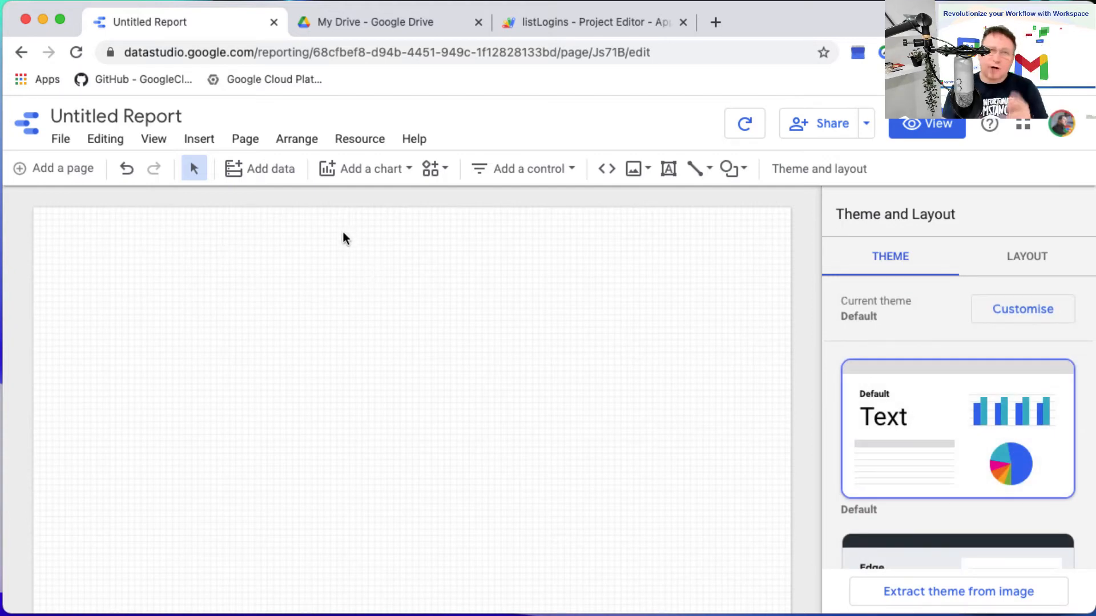
Add the Roll worksheet of the students spreadsheet as another Google Sheets data source, and delete the automatically inserted table.
{"action": "left_click", "coordinate": [358, 145]}
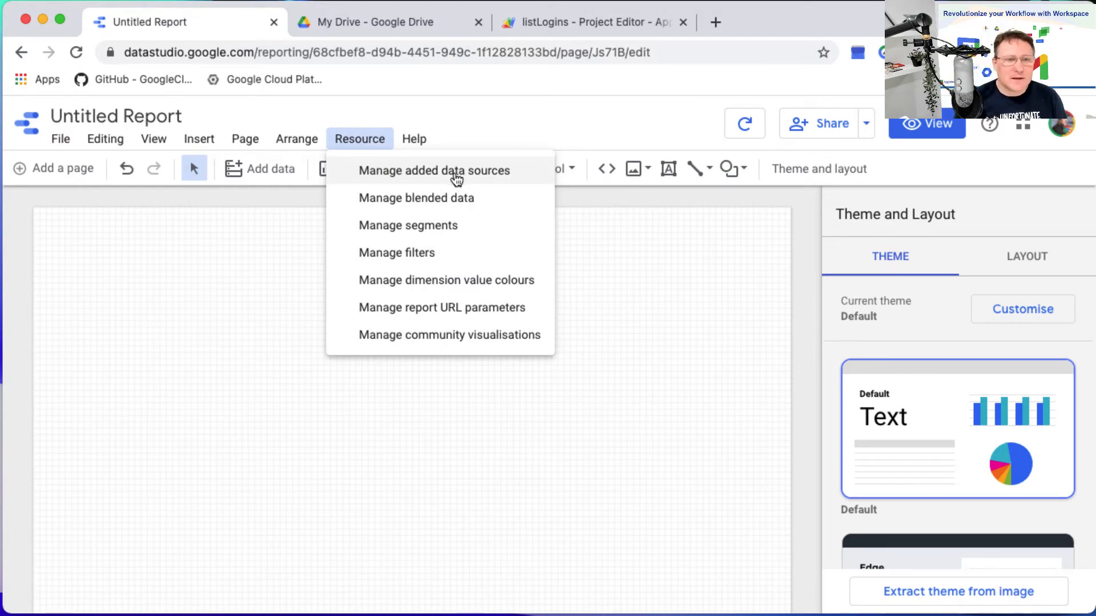
{"action": "left_click", "coordinate": [459, 175]}
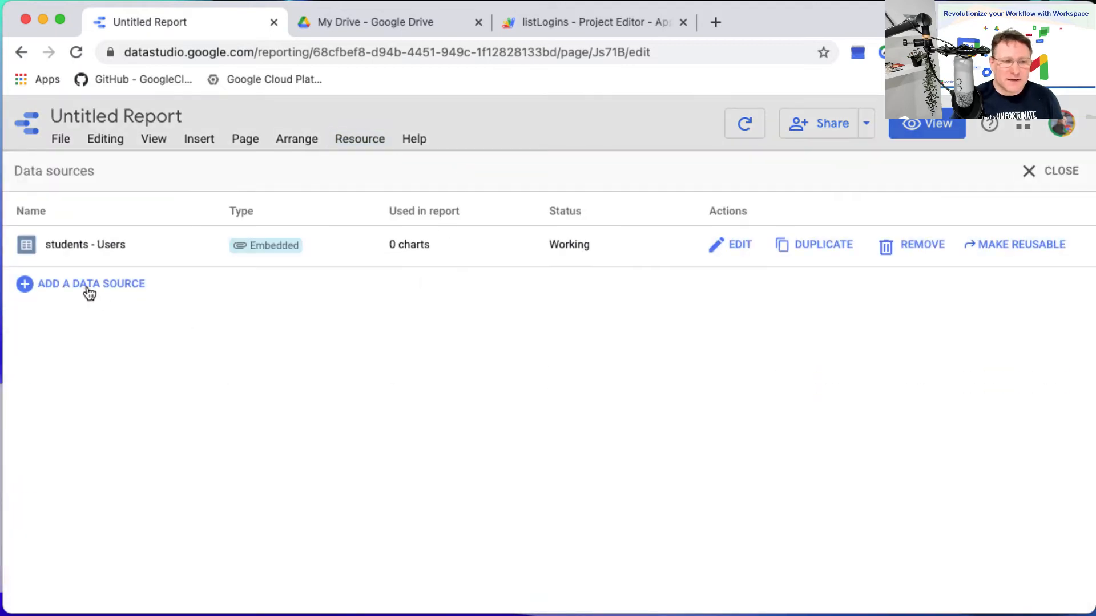
{"action": "left_click", "coordinate": [88, 286]}
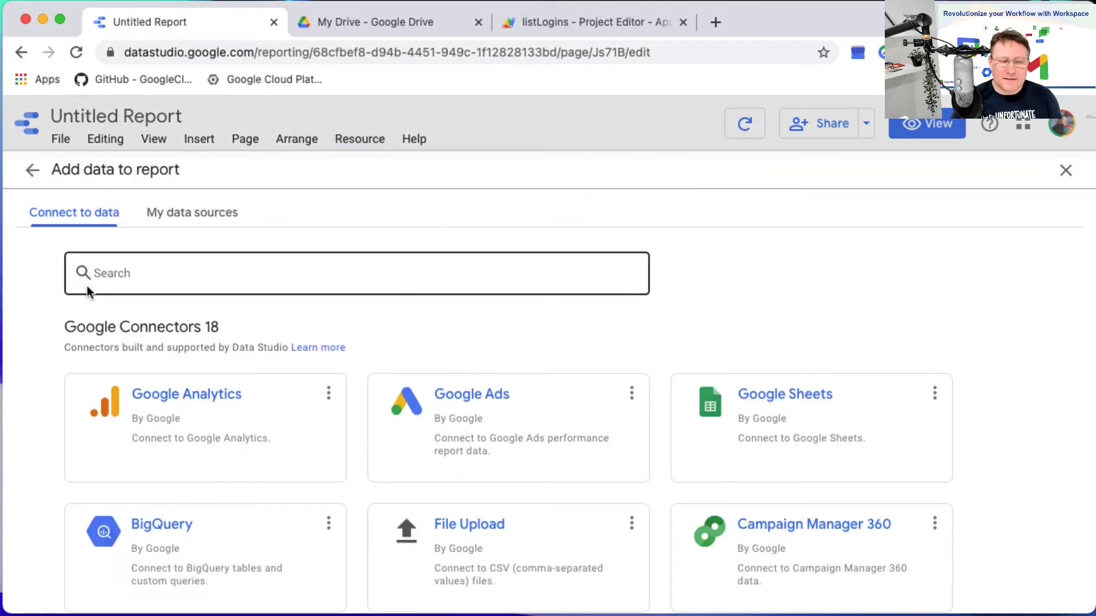
{"action": "left_click", "coordinate": [862, 440]}
{"action": "left_click", "coordinate": [250, 354]}
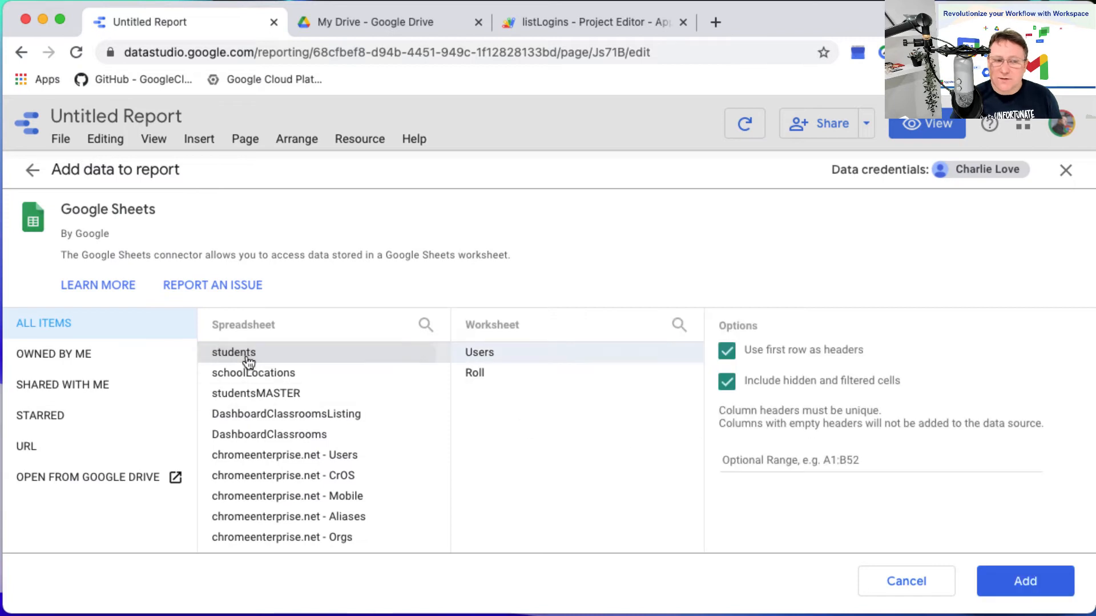
{"action": "mouse_move", "coordinate": [485, 374]}
{"action": "left_mouse_down"}
{"action": "mouse_move", "coordinate": [471, 371]}
{"action": "mouse_move", "coordinate": [482, 379]}
{"action": "left_mouse_up"}
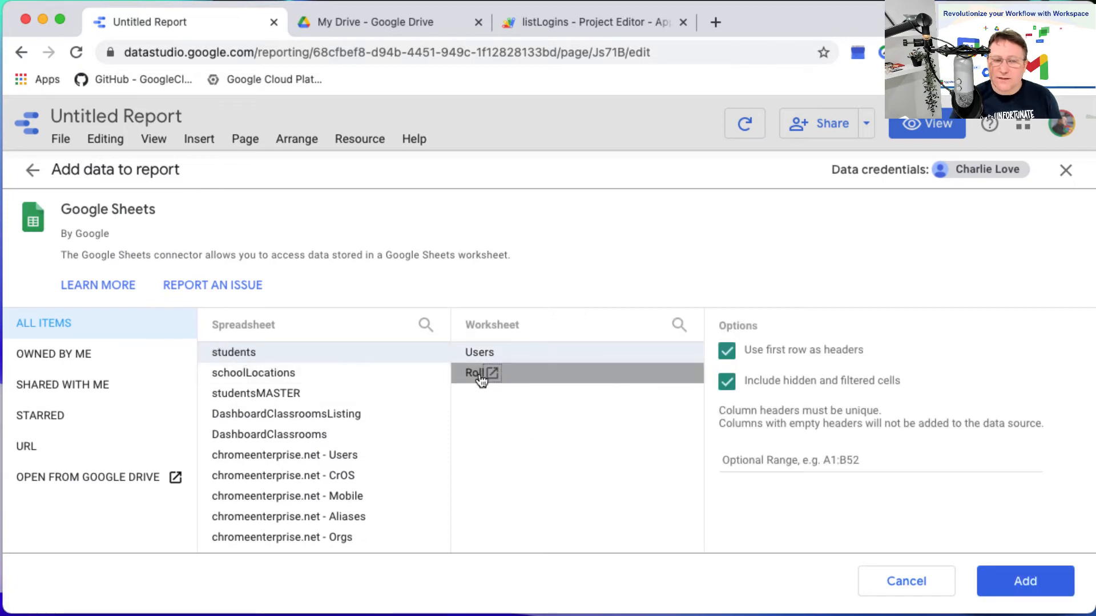
{"action": "left_click", "coordinate": [477, 377]}
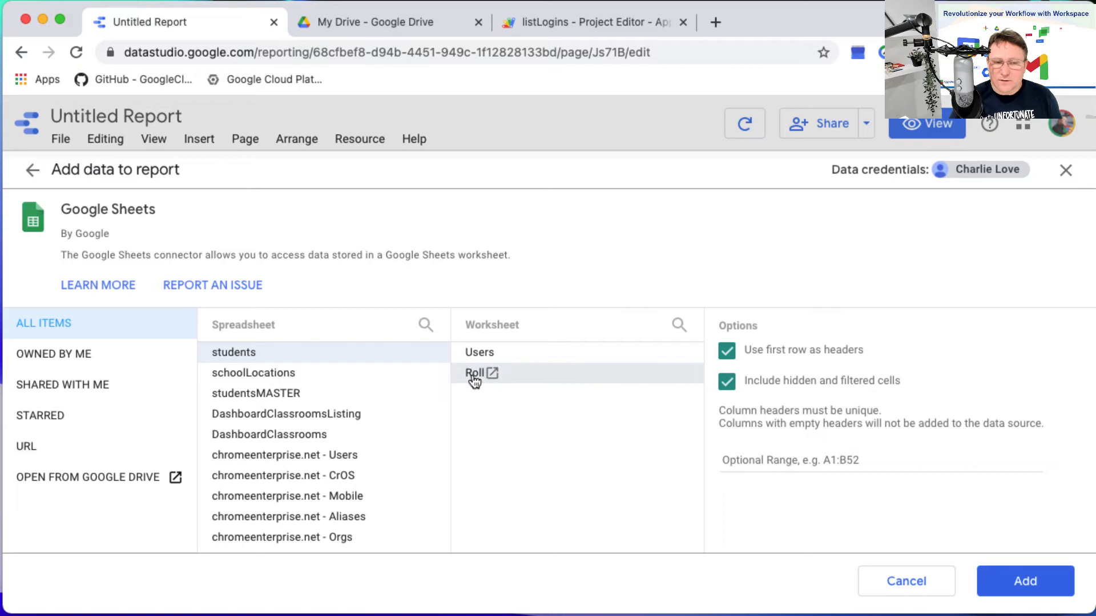
{"action": "left_click", "coordinate": [1019, 583]}
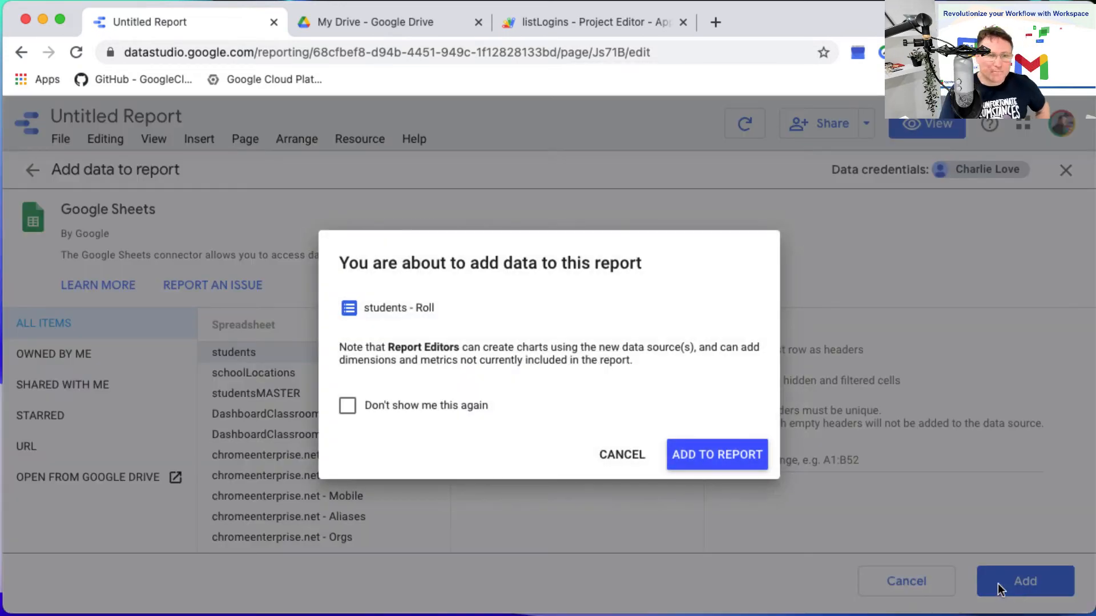
{"action": "left_click", "coordinate": [709, 459]}
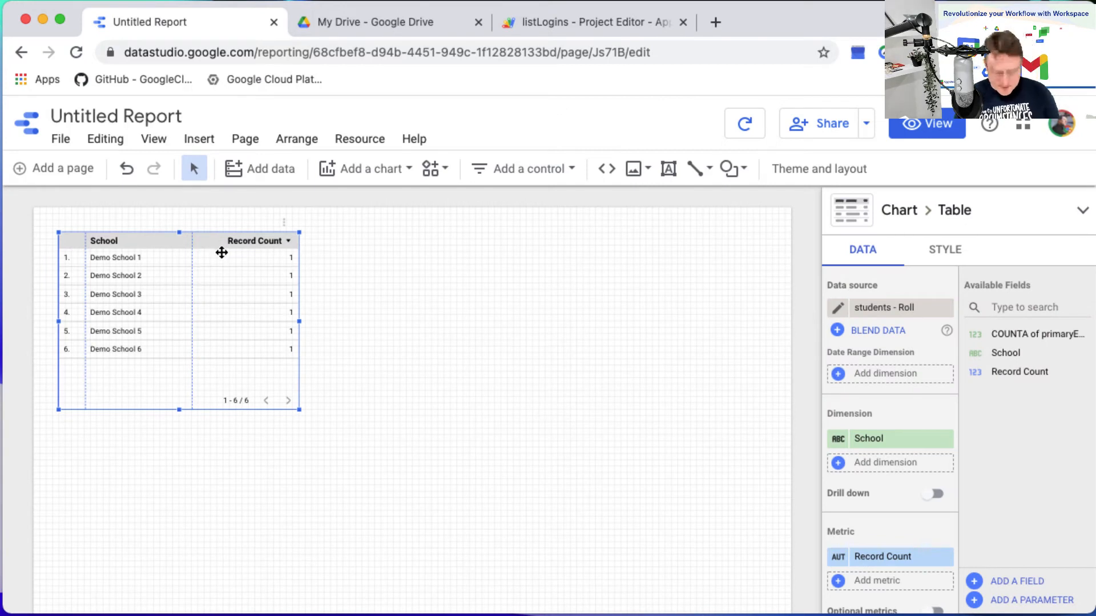
{"action": "key", "text": "Delete"}
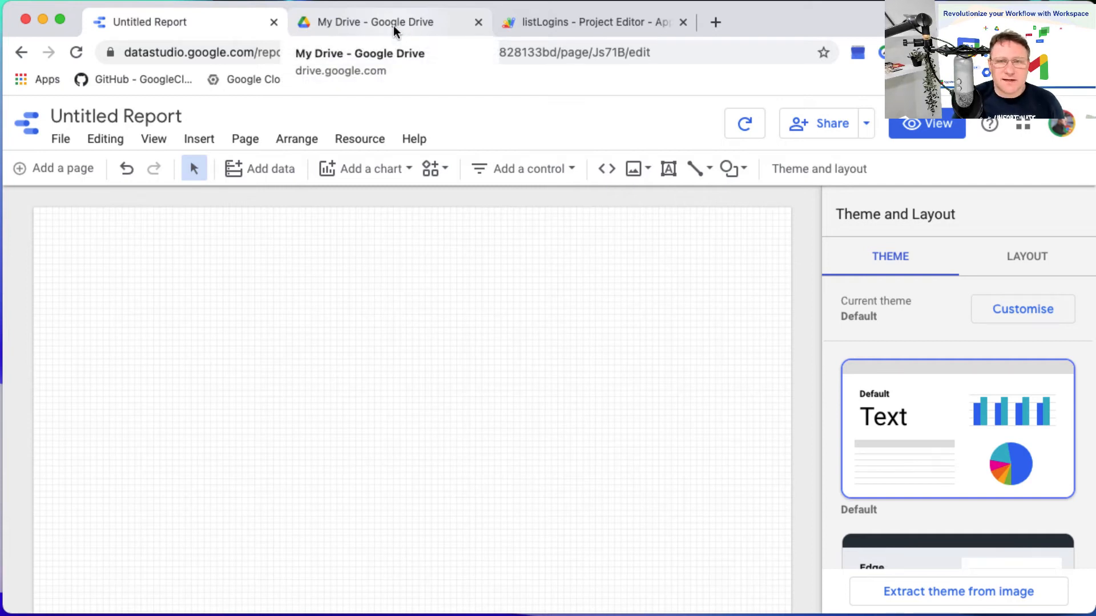
Open the students spreadsheet from Google Drive and go to the empty column C beside the pivot table on the Roll sheet.
{"action": "left_click", "coordinate": [347, 27]}
{"action": "left_click", "coordinate": [344, 316]}
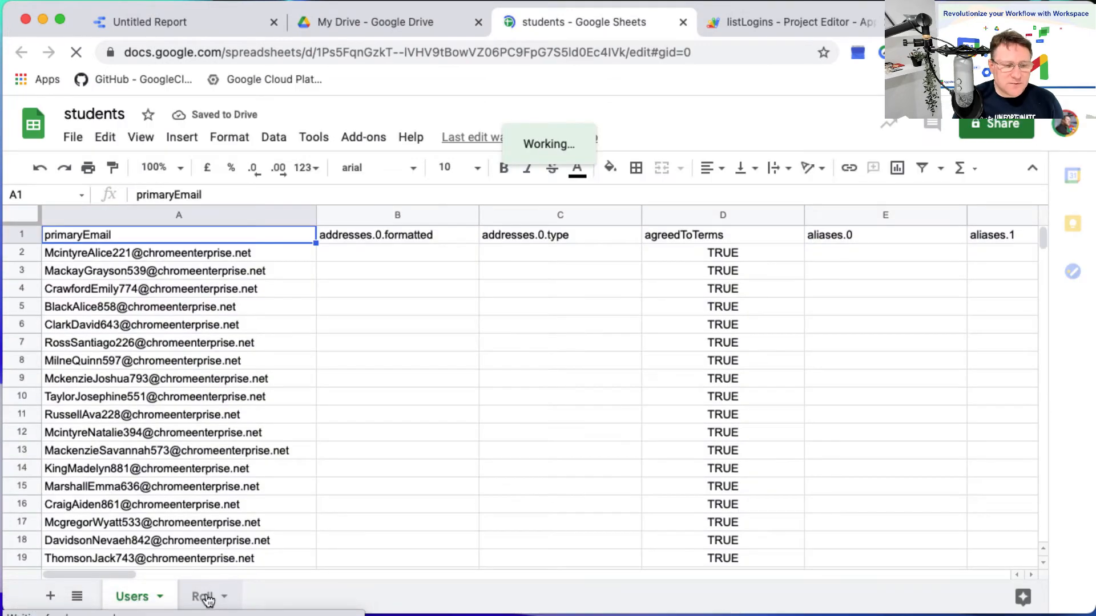
{"action": "left_click", "coordinate": [204, 596]}
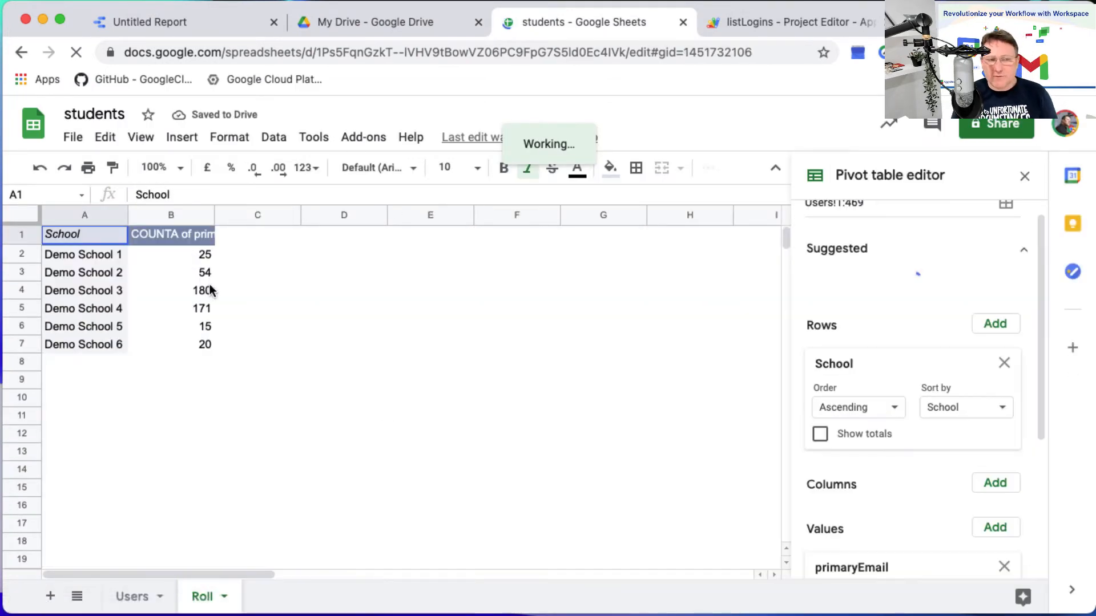
{"action": "left_click_drag", "start_coordinate": [246, 234], "coordinate": [247, 346]}
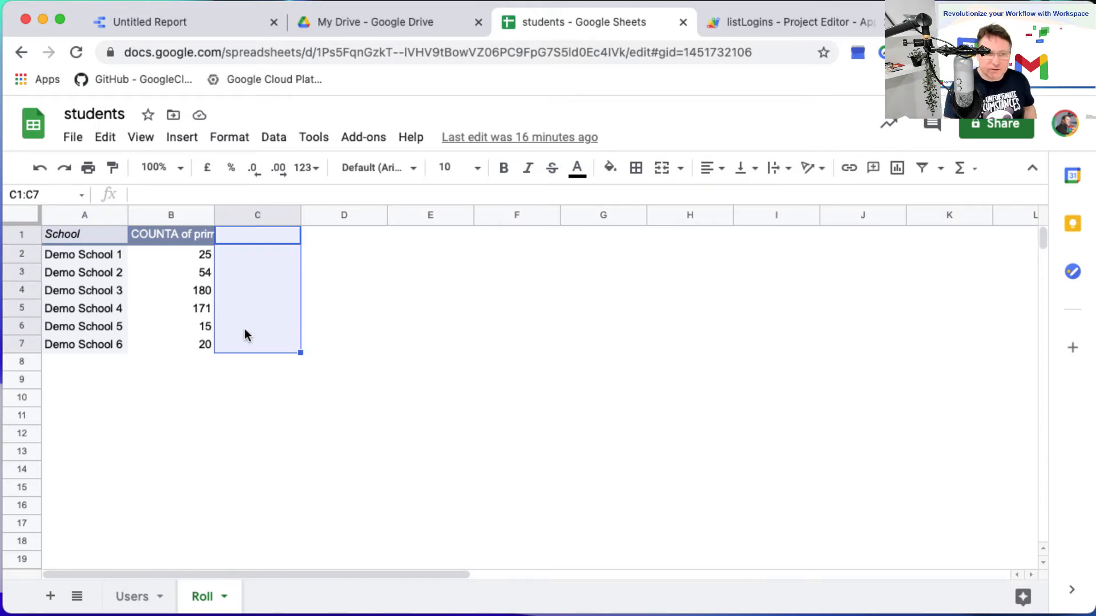
{"action": "left_click", "coordinate": [256, 308]}
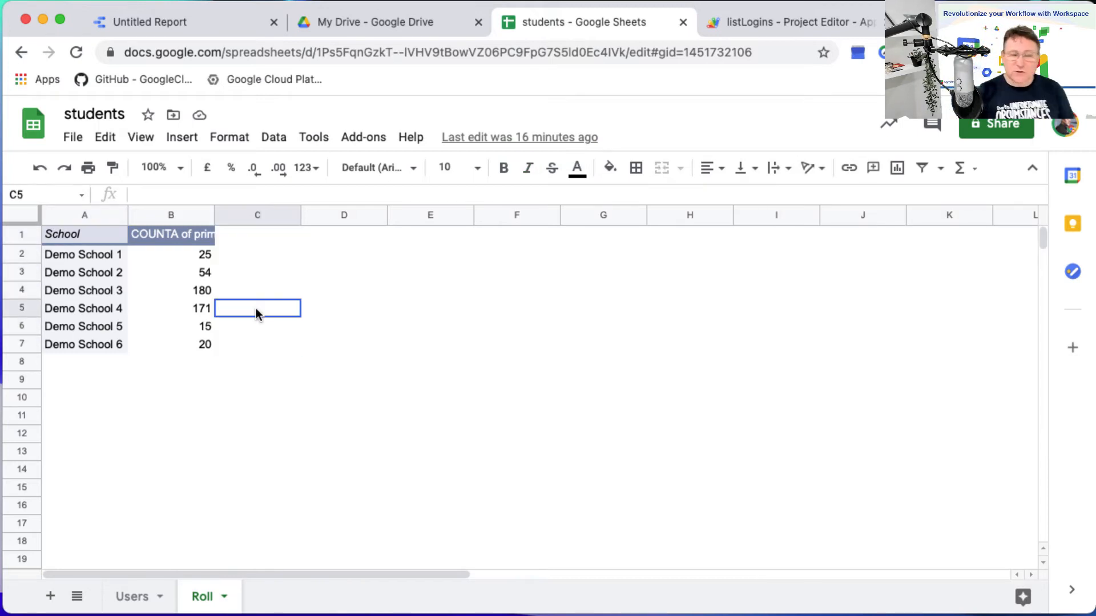
Enter the header "SchoolRoll" in cell C1 of the Roll sheet.
{"action": "left_click", "coordinate": [264, 237]}
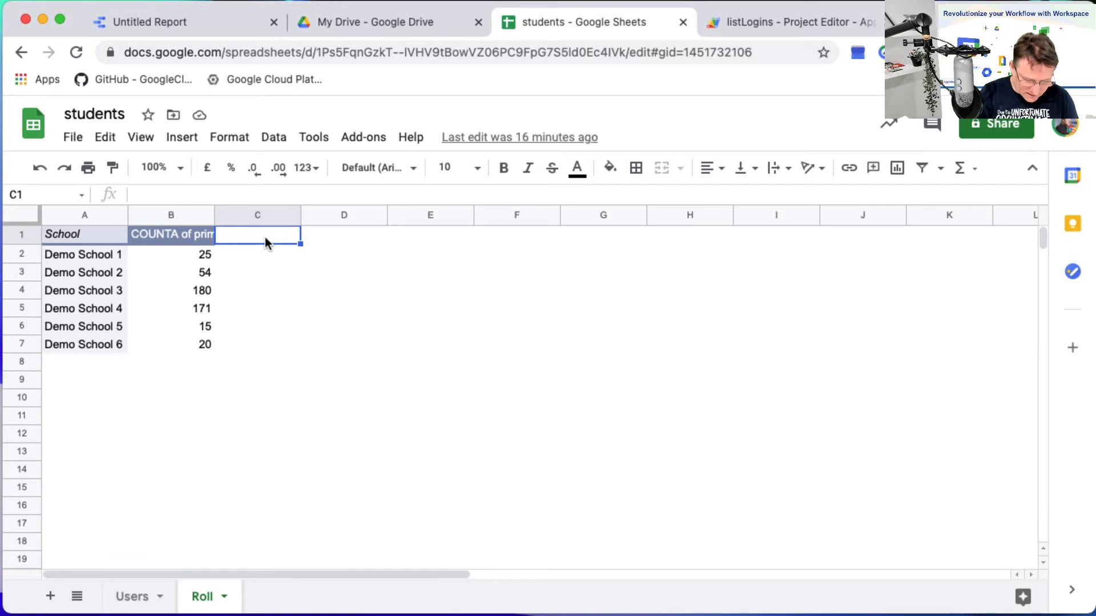
{"action": "type", "text": "SCho"}
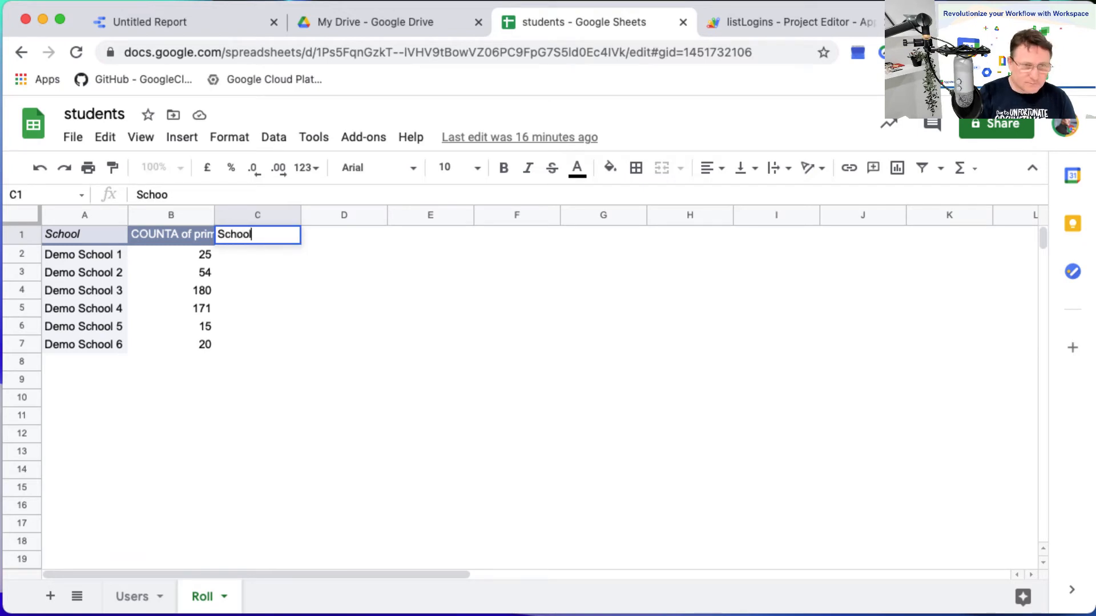
{"action": "type", "text": "olRoll"}
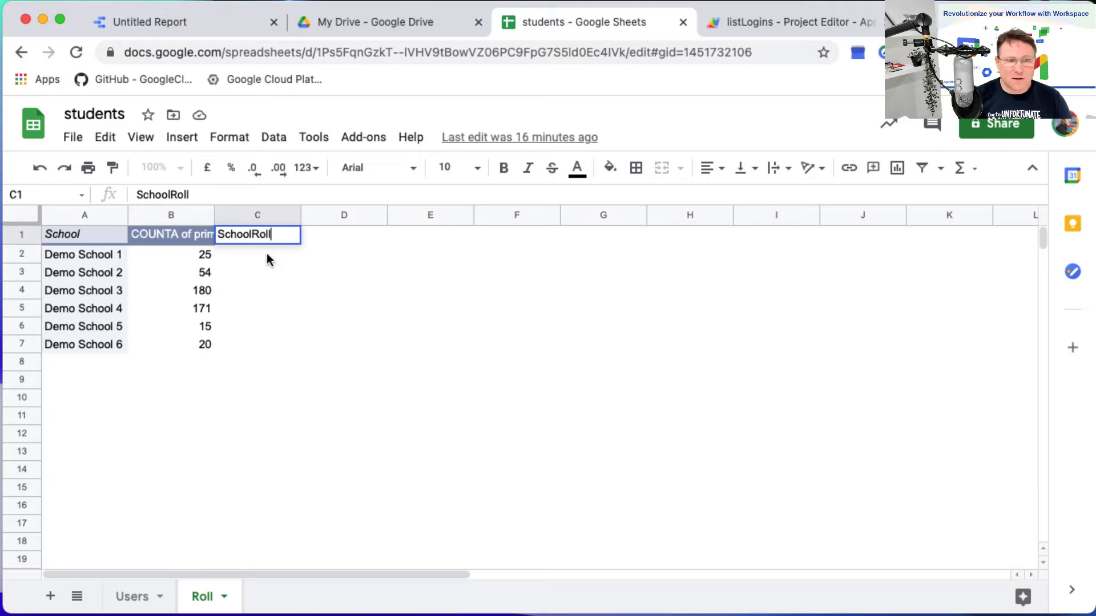
Fill cells C2 to C7 of the SchoolRoll column with 45, 200, 250, 220, 40 and 45.
{"action": "left_click", "coordinate": [268, 255]}
{"action": "type", "text": "45"}
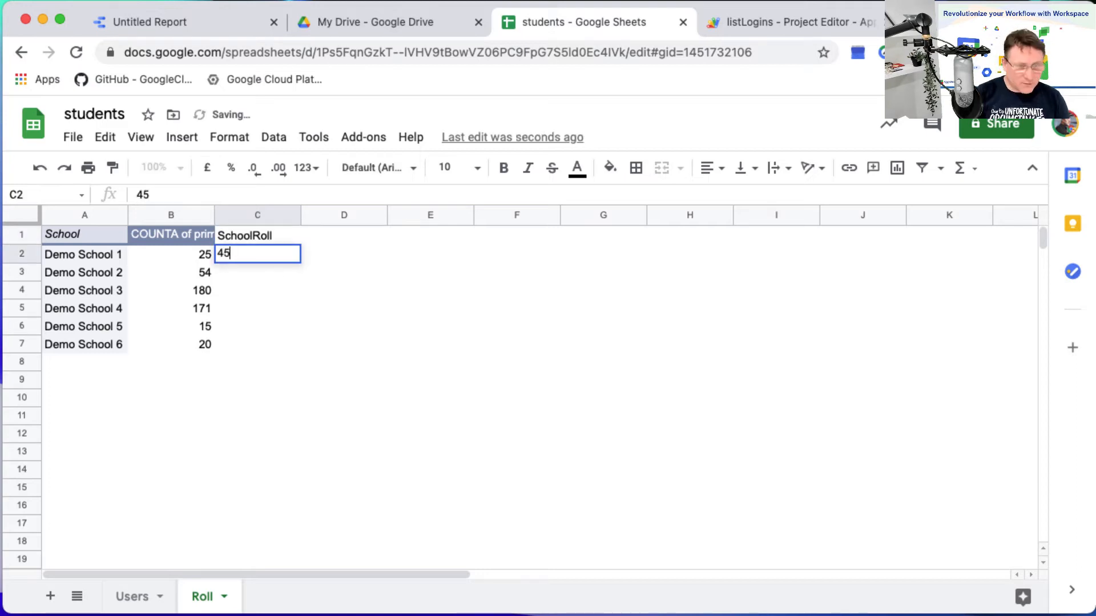
{"action": "key", "text": "Return"}
{"action": "type", "text": "200"}
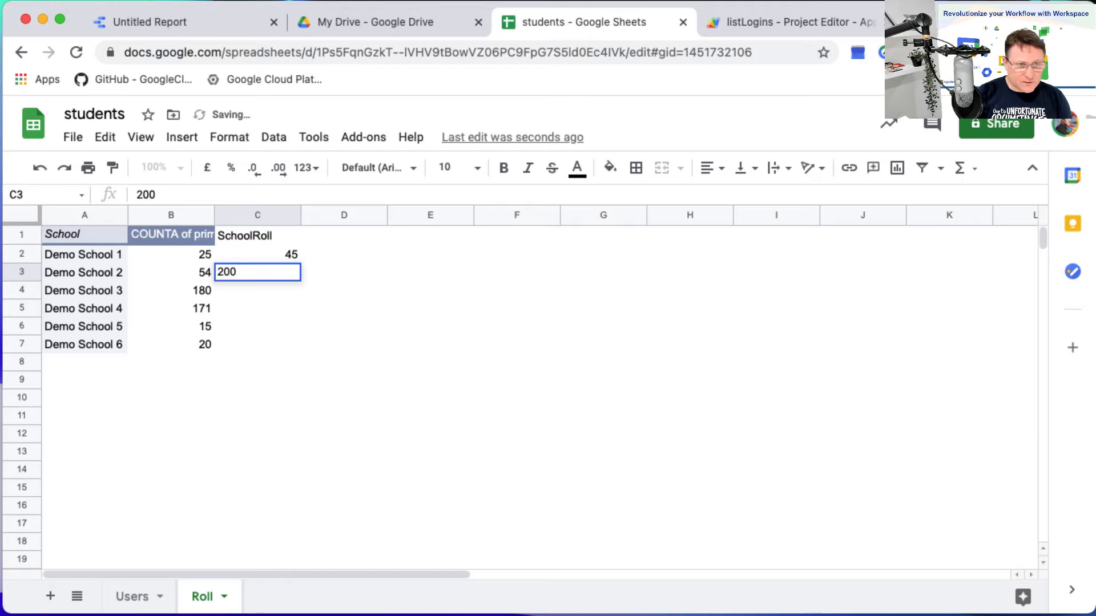
{"action": "key", "text": "Return"}
{"action": "type", "text": "25"}
{"action": "key", "text": "Return"}
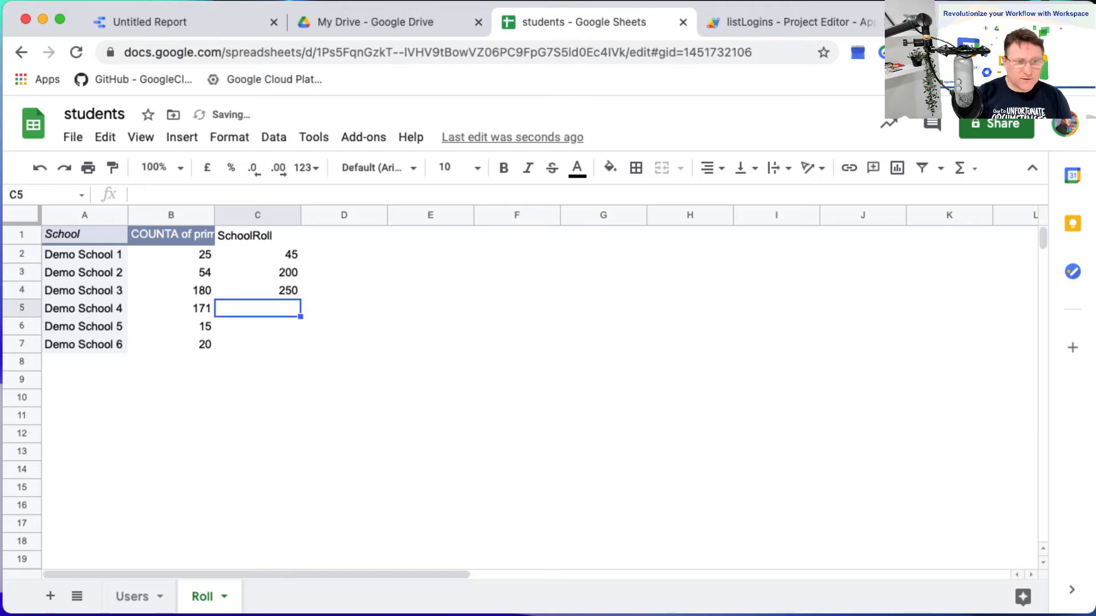
{"action": "type", "text": "30"}
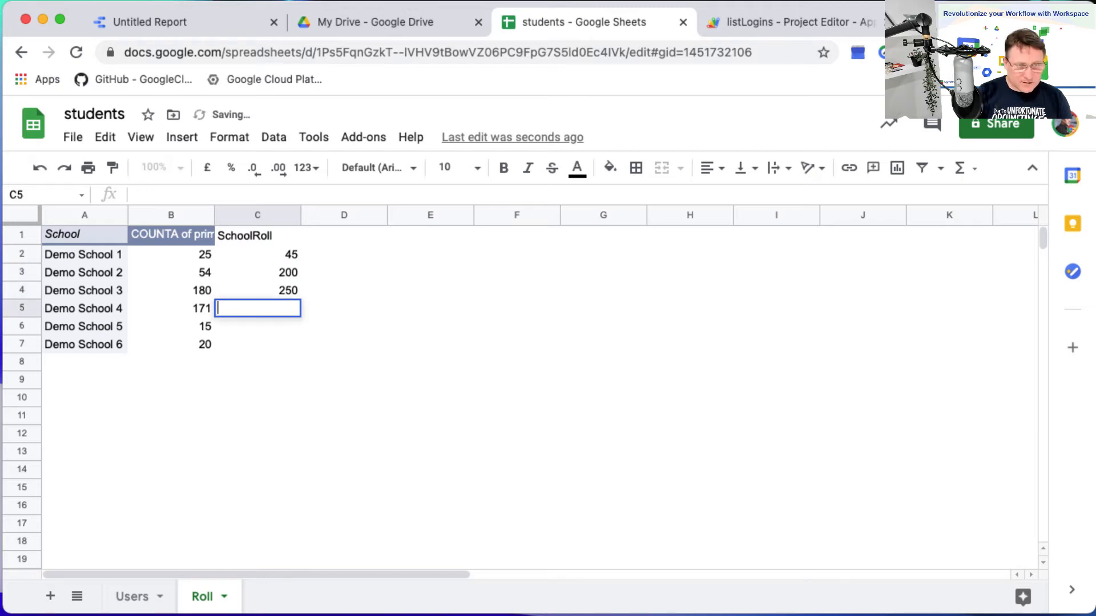
{"action": "type", "text": "220"}
{"action": "key", "text": "Return"}
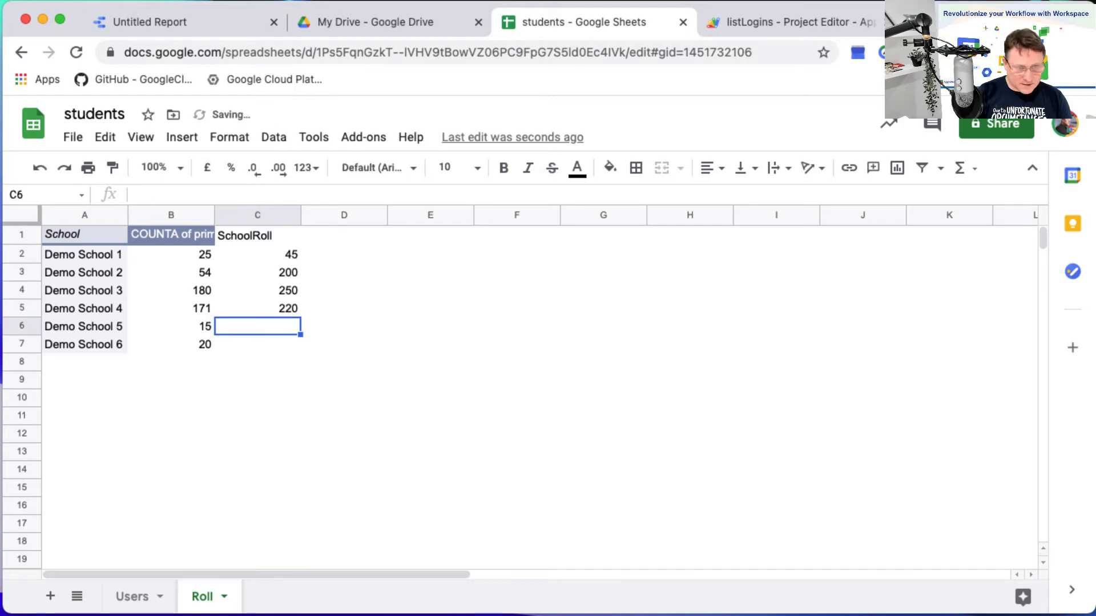
{"action": "type", "text": "40"}
{"action": "key", "text": "Return"}
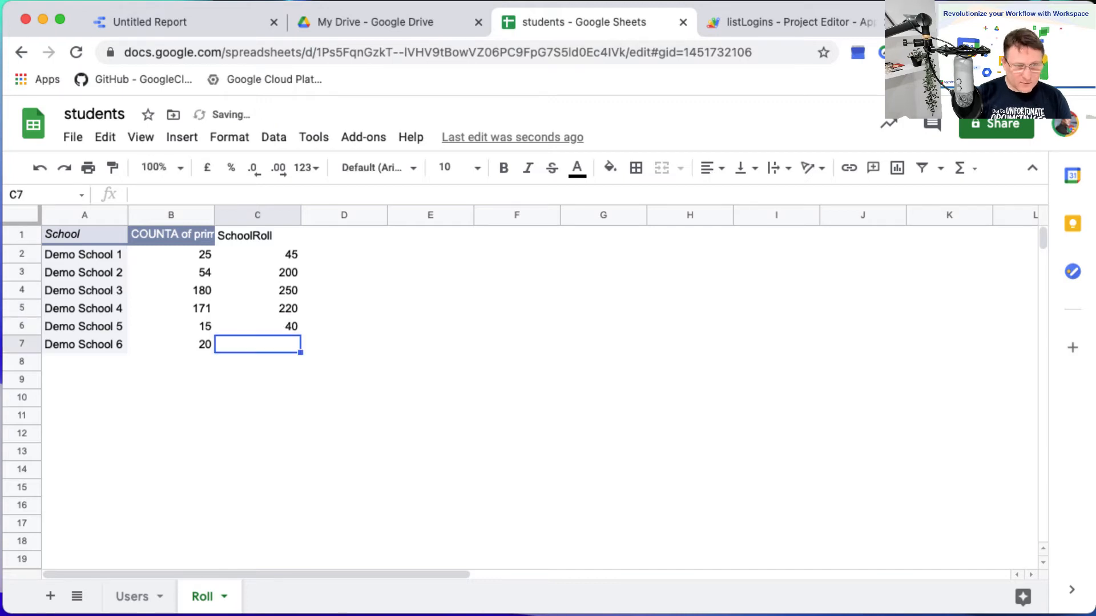
{"action": "type", "text": "45"}
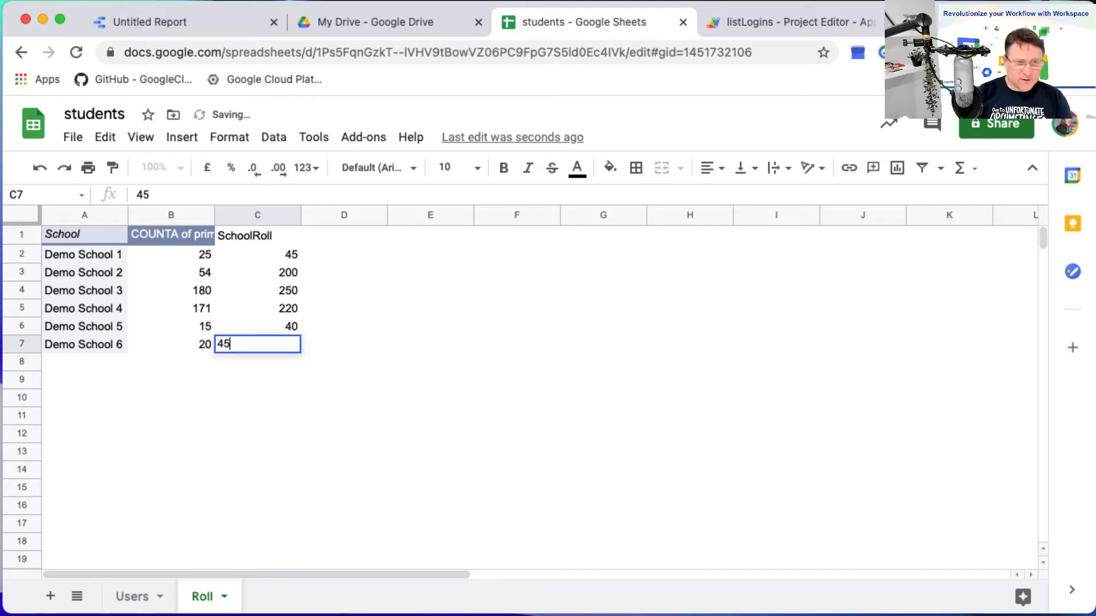
{"action": "key", "text": "Return"}
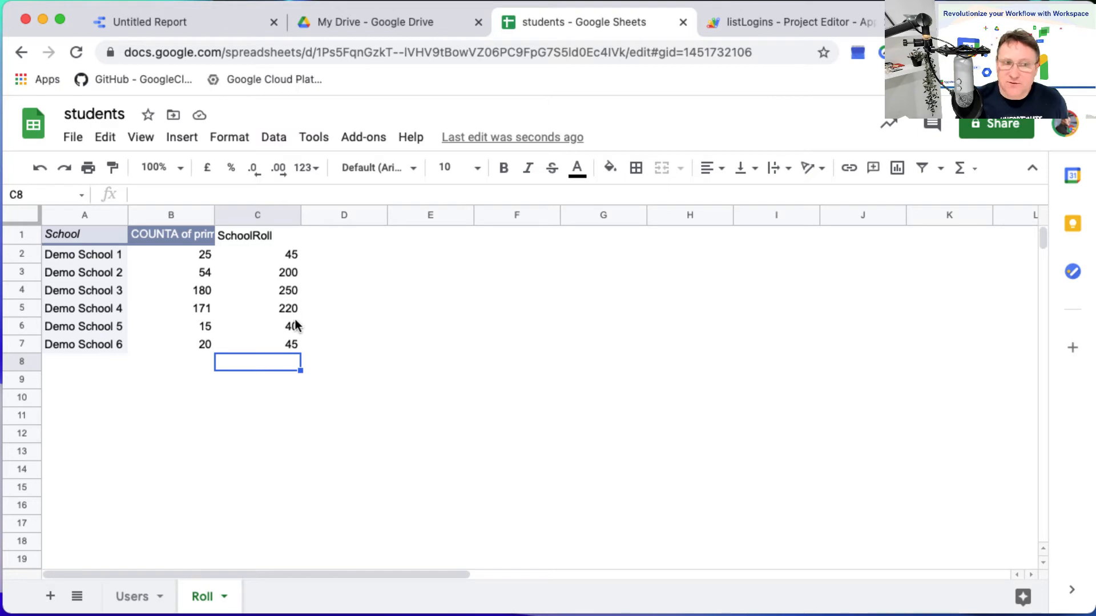
Close the students spreadsheet, return to the report, and refresh the students - Roll data source's fields to apply the new SchoolRoll field.
{"action": "left_click", "coordinate": [683, 23]}
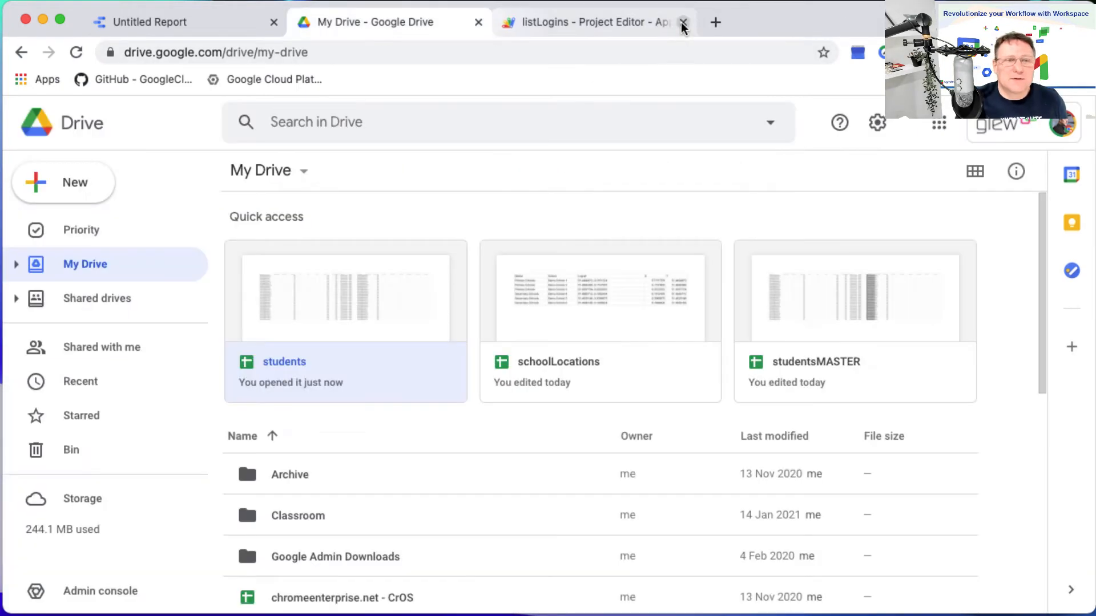
{"action": "left_click", "coordinate": [201, 28]}
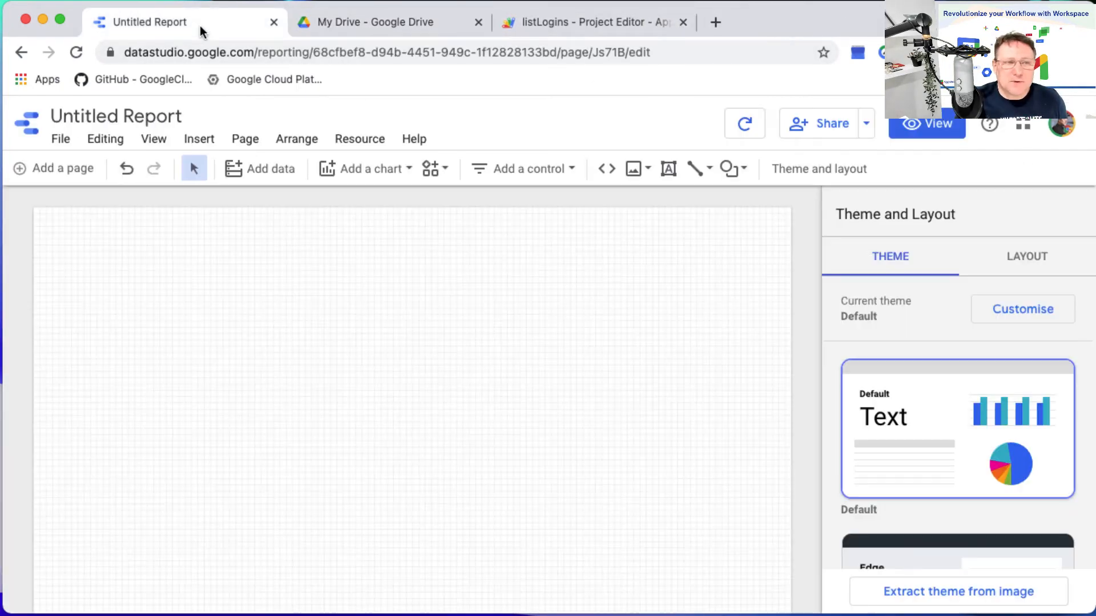
{"action": "left_click", "coordinate": [363, 140]}
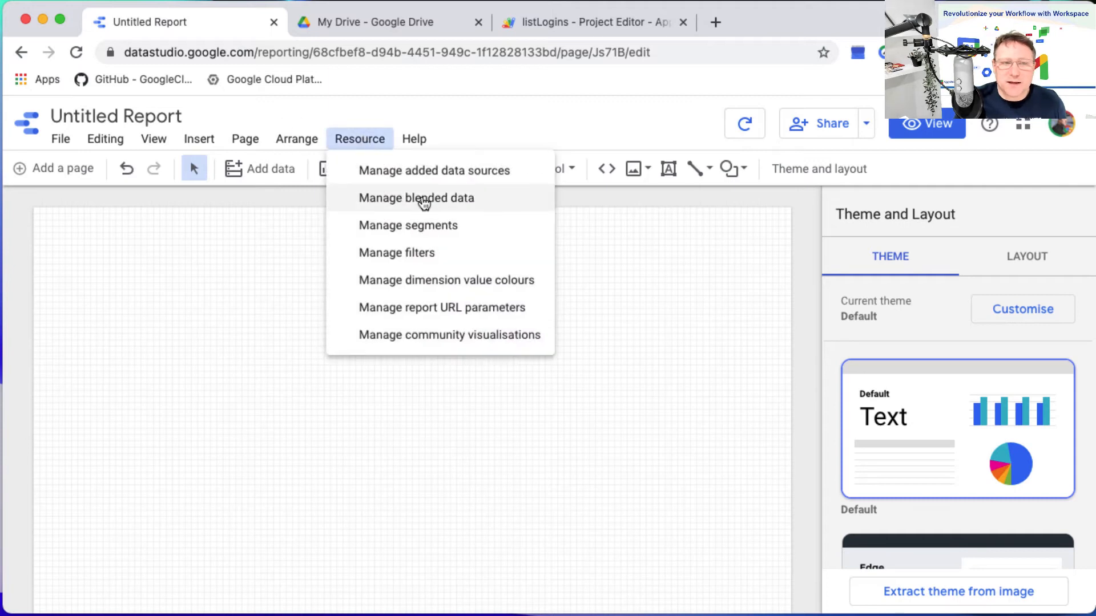
{"action": "left_click", "coordinate": [409, 171]}
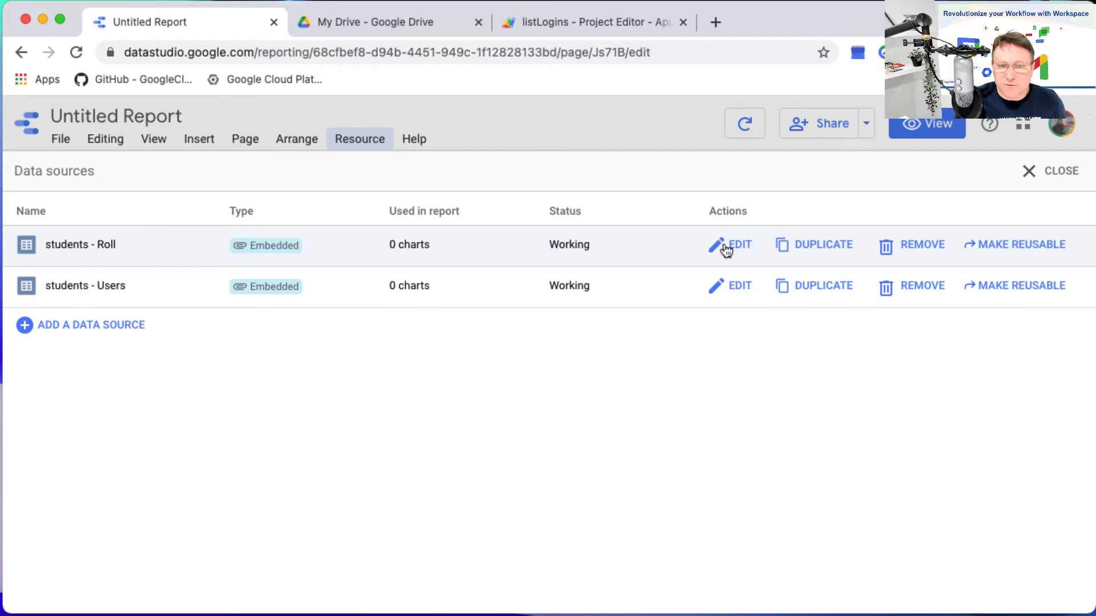
{"action": "left_click", "coordinate": [732, 247]}
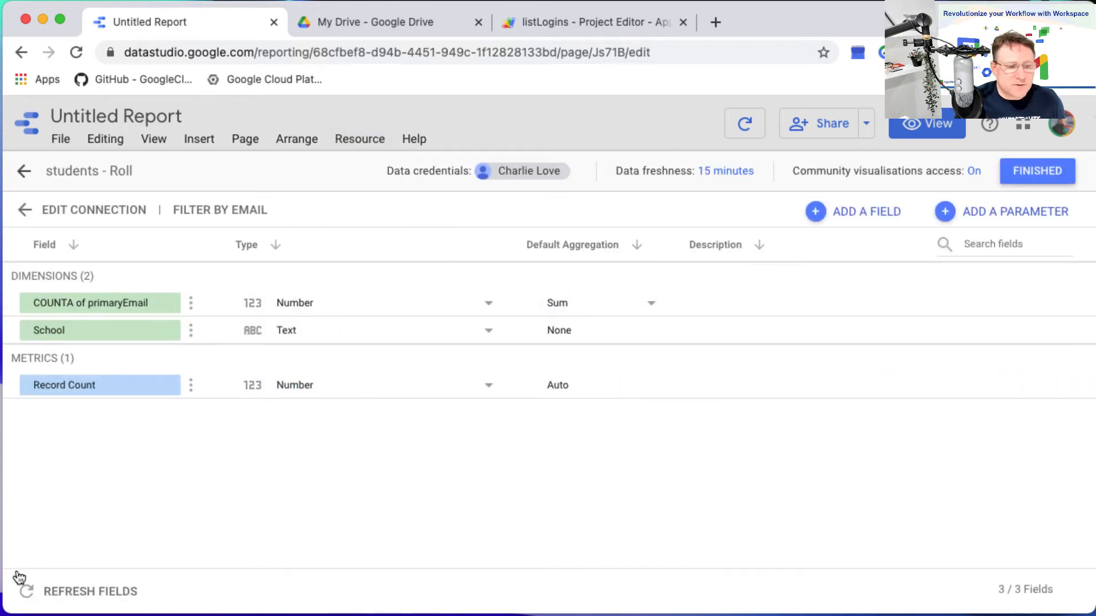
{"action": "left_click", "coordinate": [42, 594]}
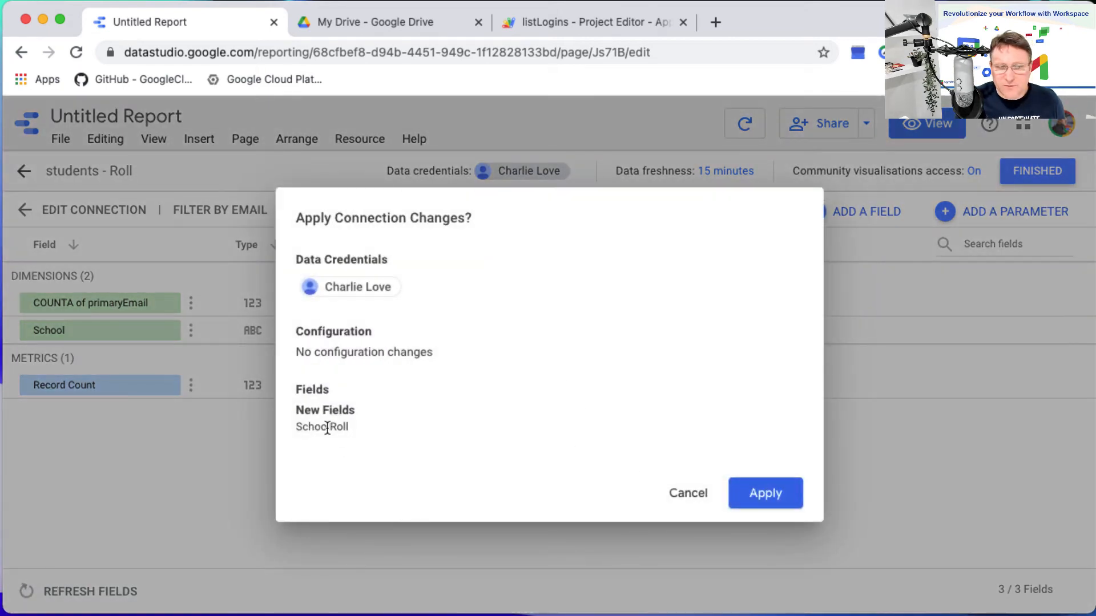
{"action": "left_click", "coordinate": [761, 494]}
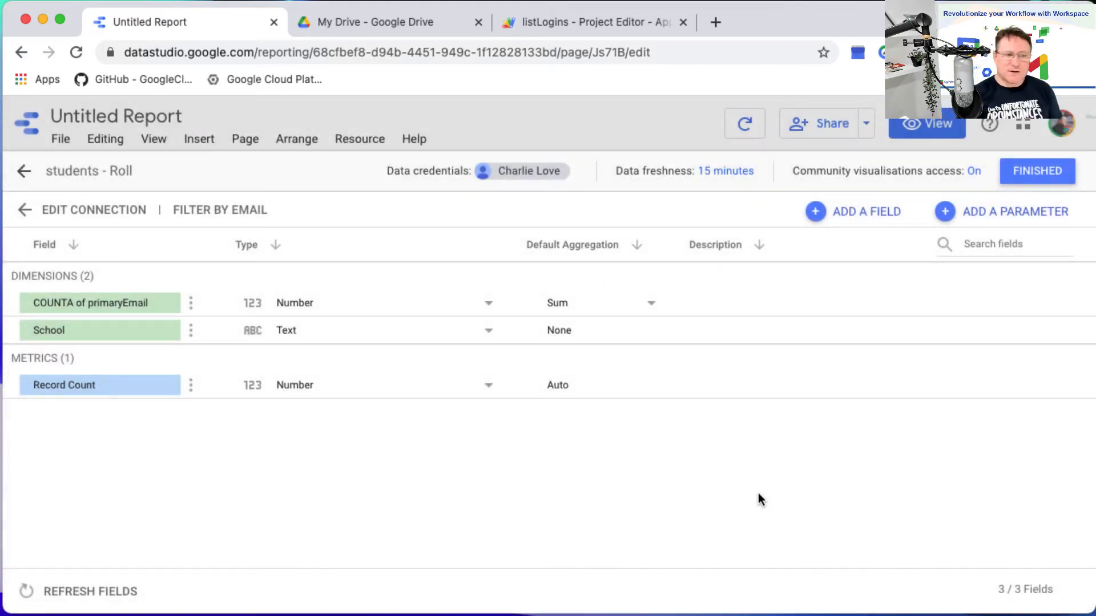
{"action": "left_click", "coordinate": [1028, 171]}
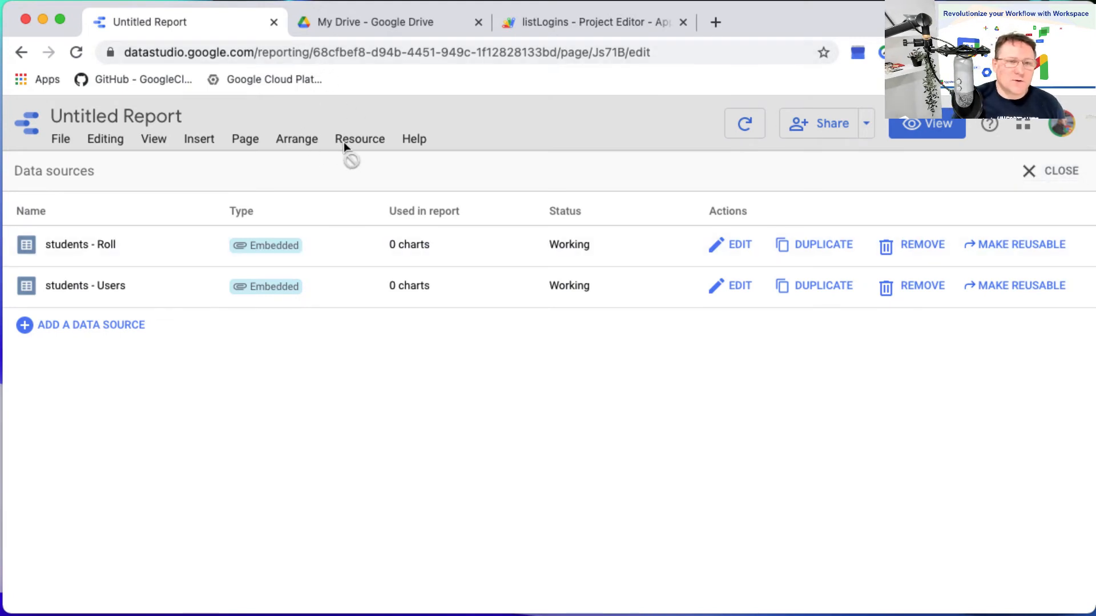
{"action": "left_click", "coordinate": [1043, 183]}
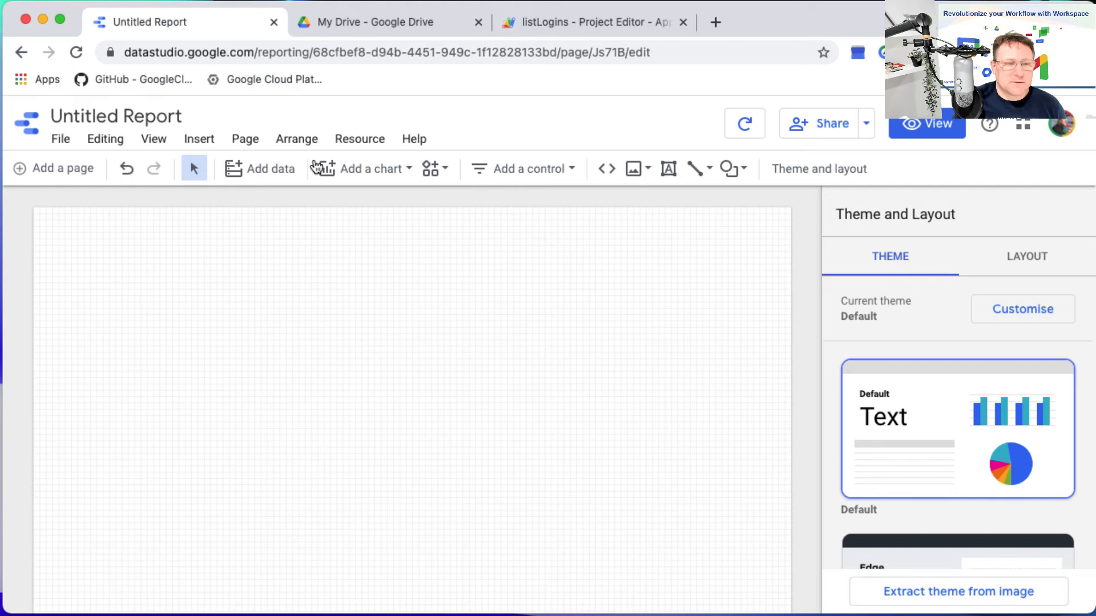
Add Sheet1 of the schoolLocations spreadsheet to the report as a Google Sheets data source, and delete the automatically inserted table.
{"action": "left_click", "coordinate": [355, 139]}
{"action": "left_click", "coordinate": [391, 174]}
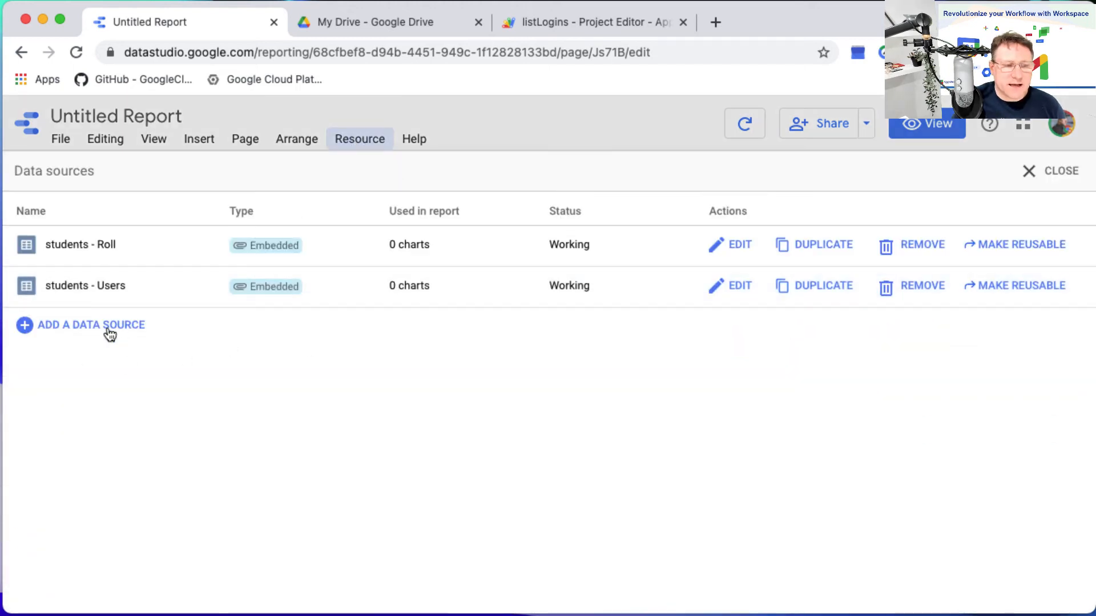
{"action": "left_click", "coordinate": [108, 326]}
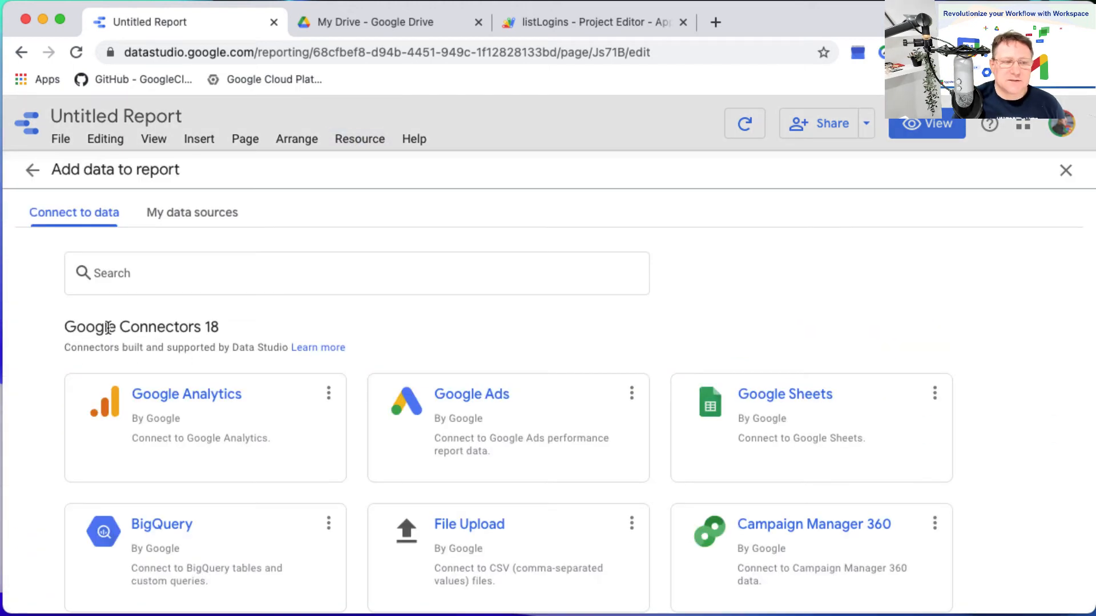
{"action": "left_click", "coordinate": [765, 417]}
{"action": "left_click", "coordinate": [262, 374]}
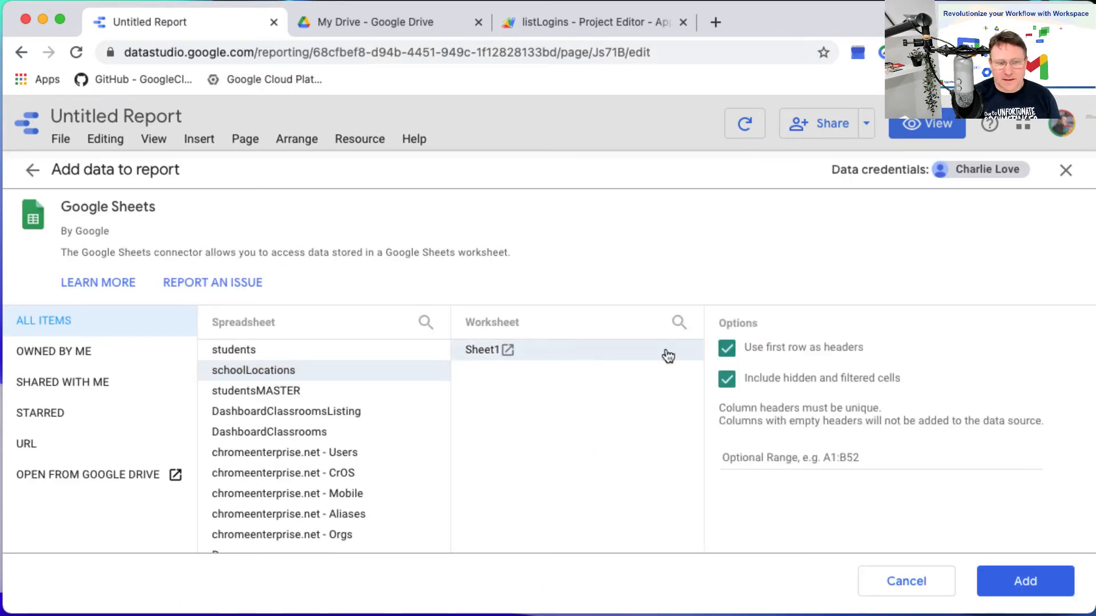
{"action": "left_click", "coordinate": [1044, 580]}
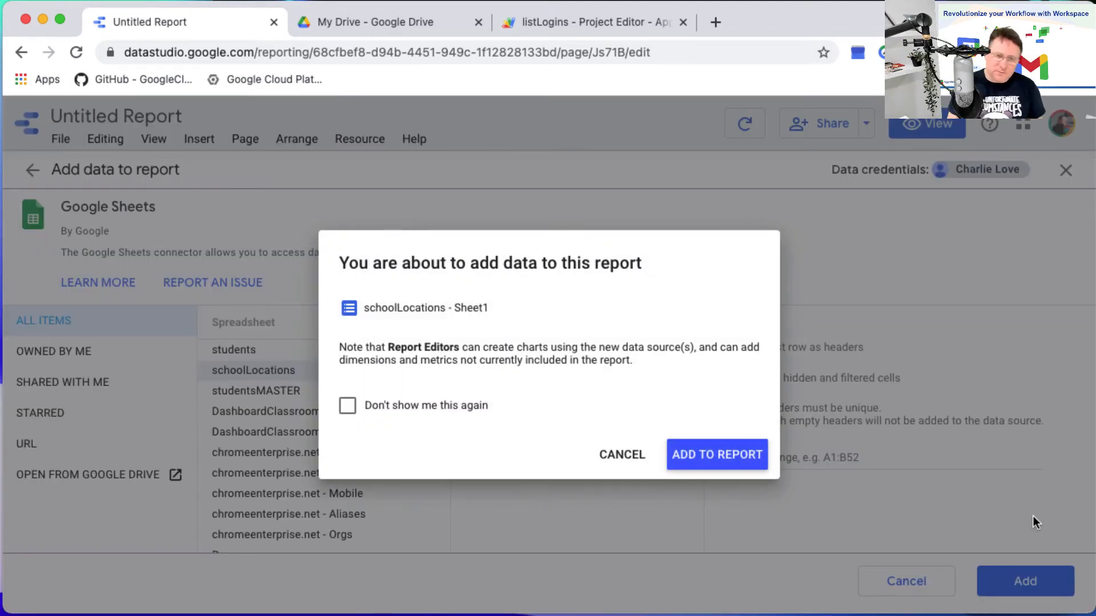
{"action": "left_click", "coordinate": [698, 455]}
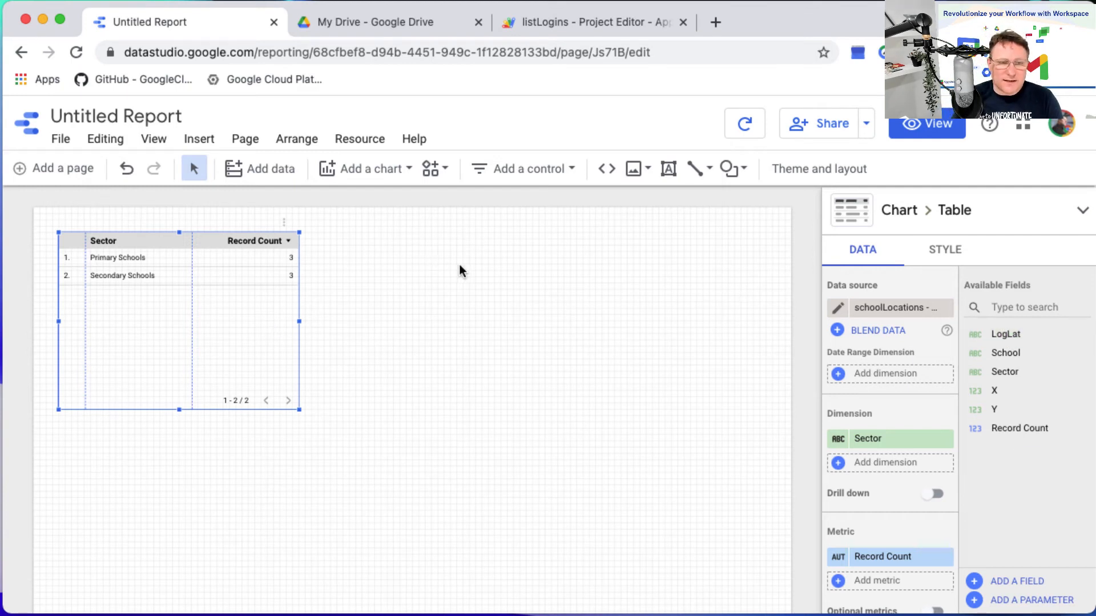
{"action": "key", "text": "Delete"}
Set the LogLat field of the schoolLocations - Sheet1 data source to the geographic type Latitude, Longitude.
{"action": "left_click", "coordinate": [361, 139]}
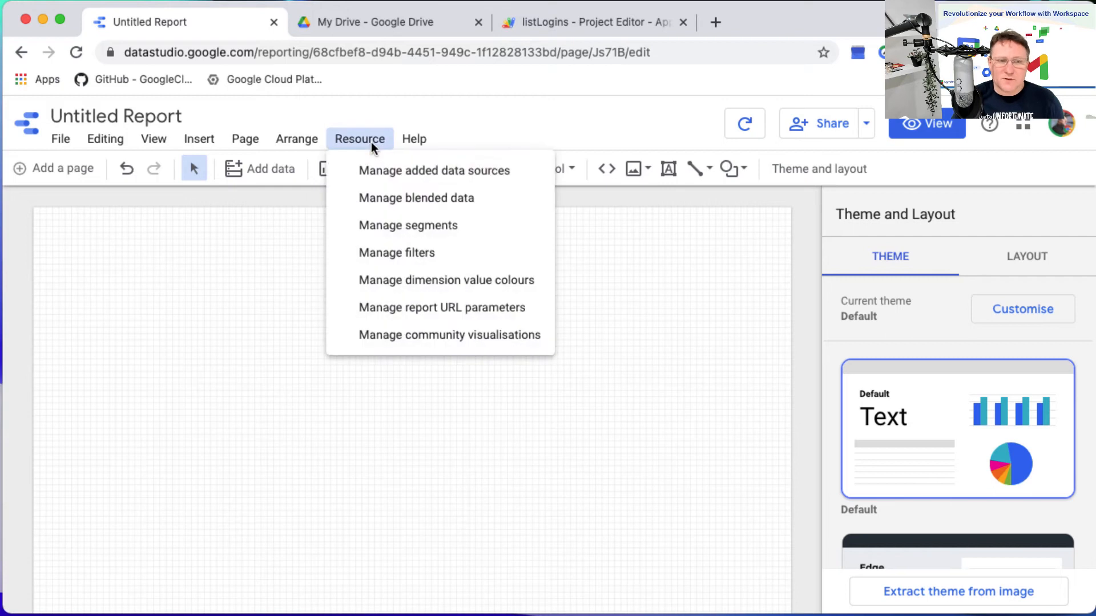
{"action": "left_click", "coordinate": [399, 171]}
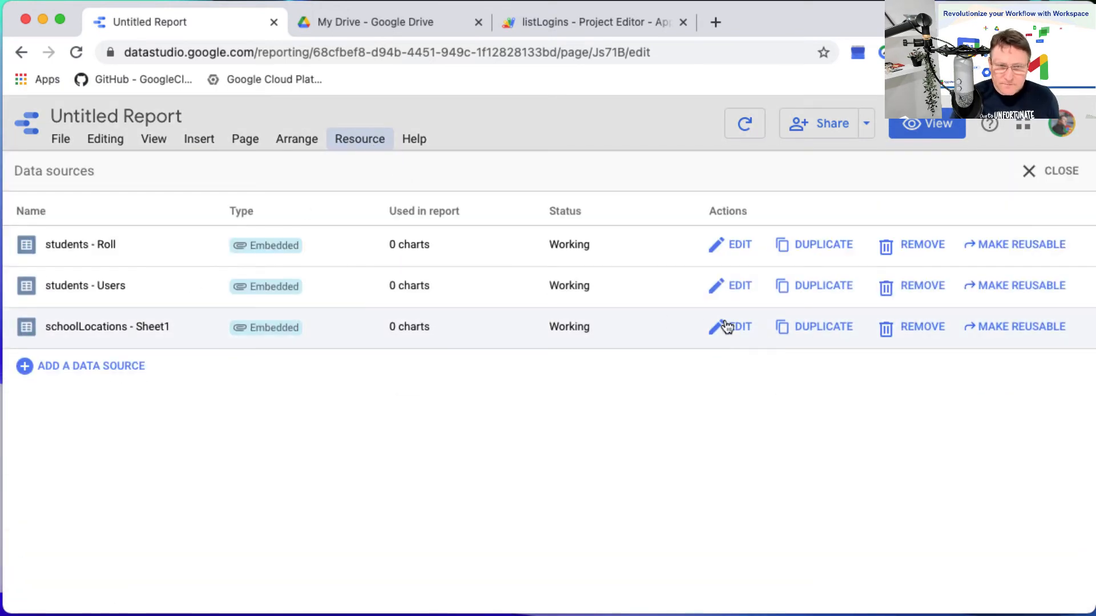
{"action": "left_click", "coordinate": [740, 330]}
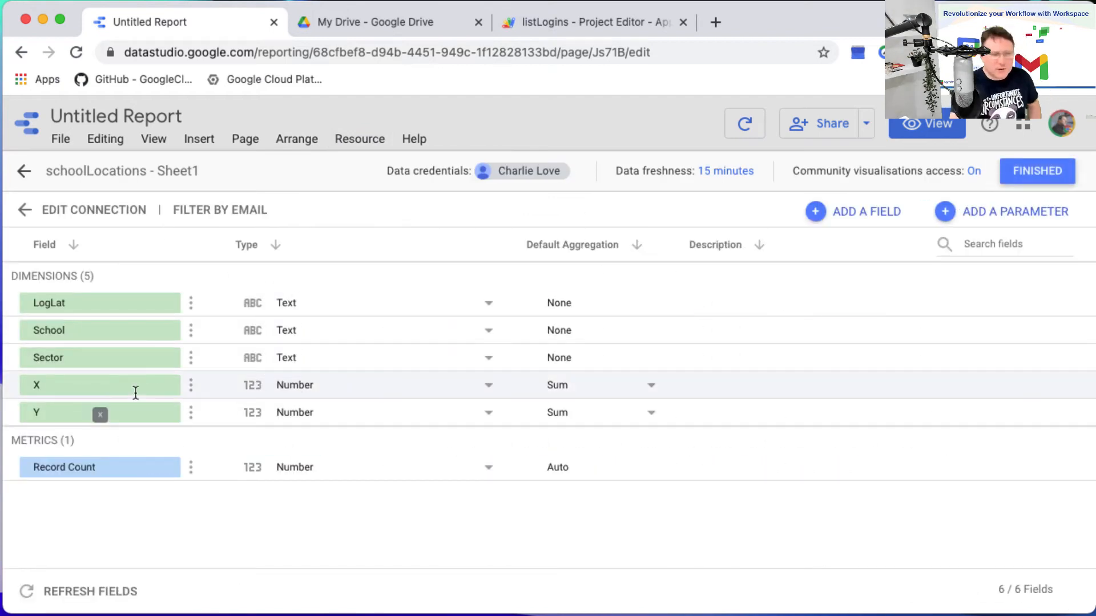
{"action": "left_click", "coordinate": [121, 350]}
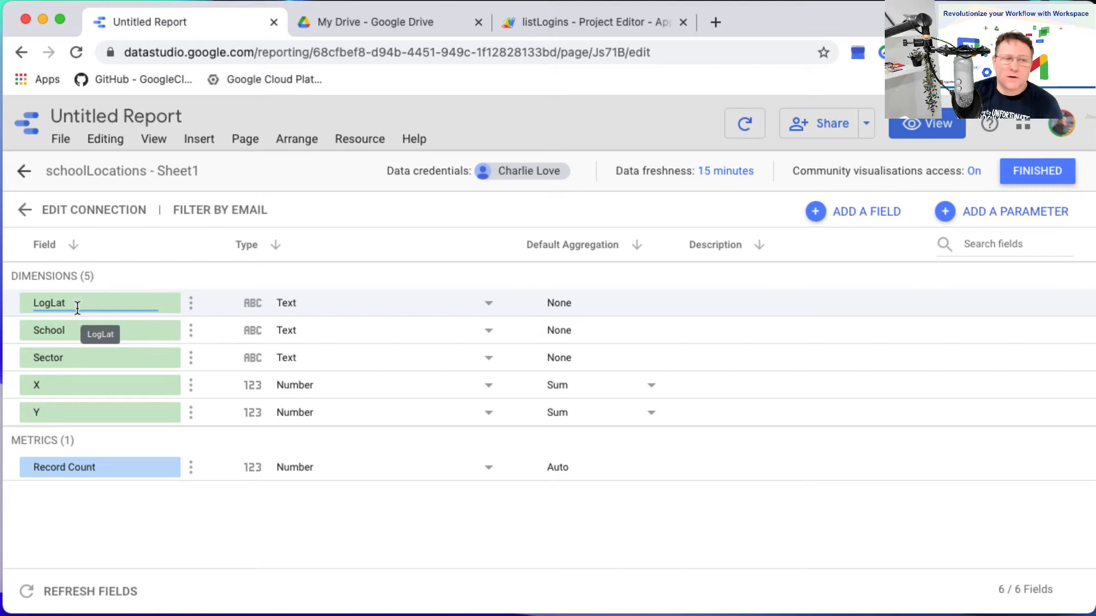
{"action": "left_click", "coordinate": [255, 303]}
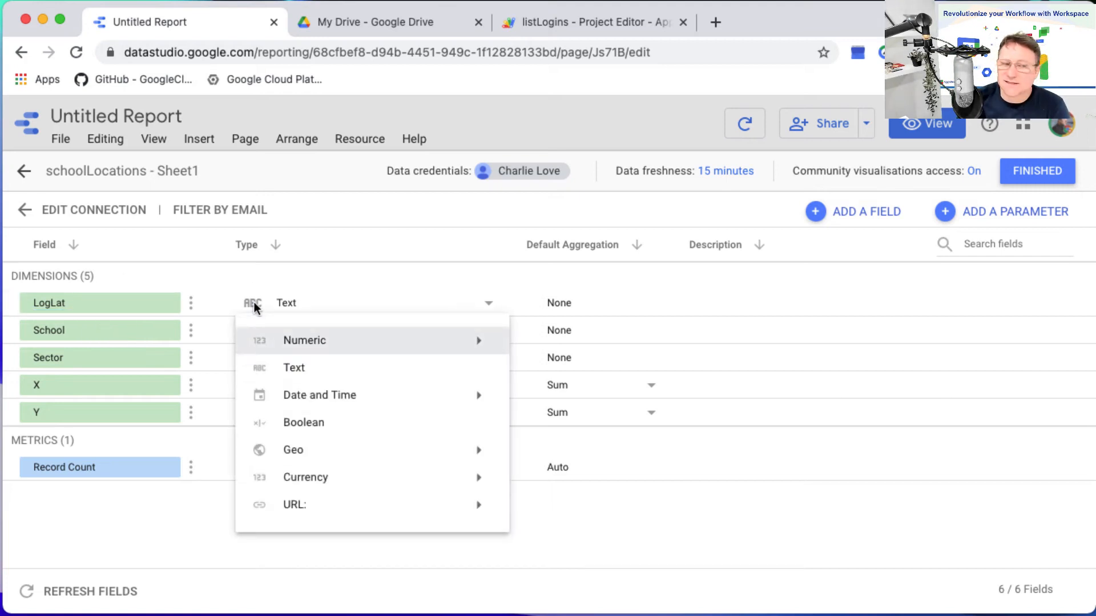
{"action": "mouse_move", "coordinate": [331, 452]}
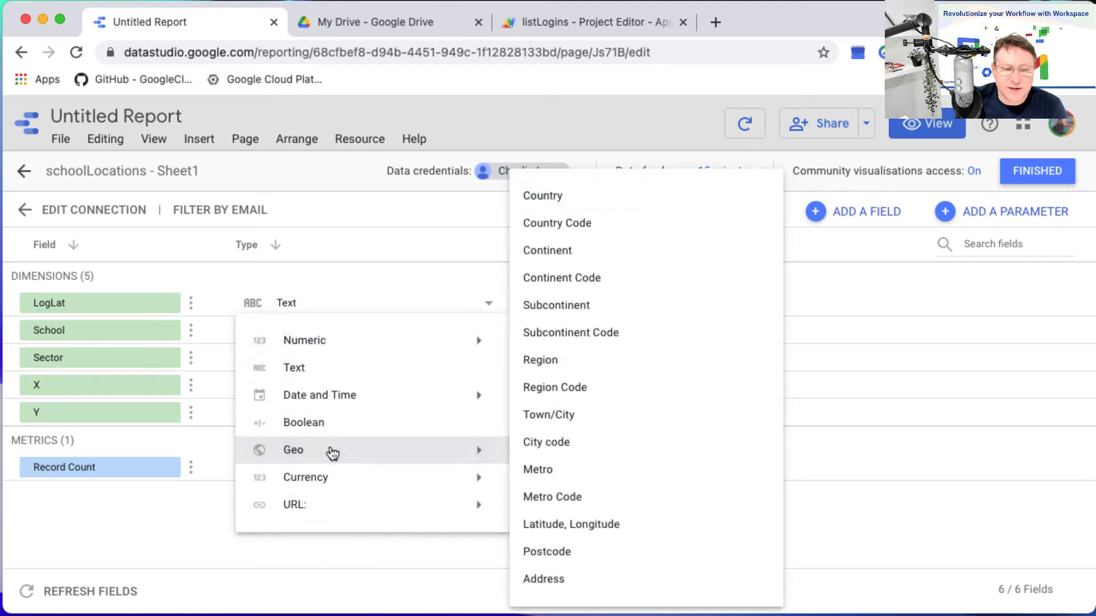
{"action": "left_click", "coordinate": [608, 525]}
{"action": "left_click", "coordinate": [708, 403]}
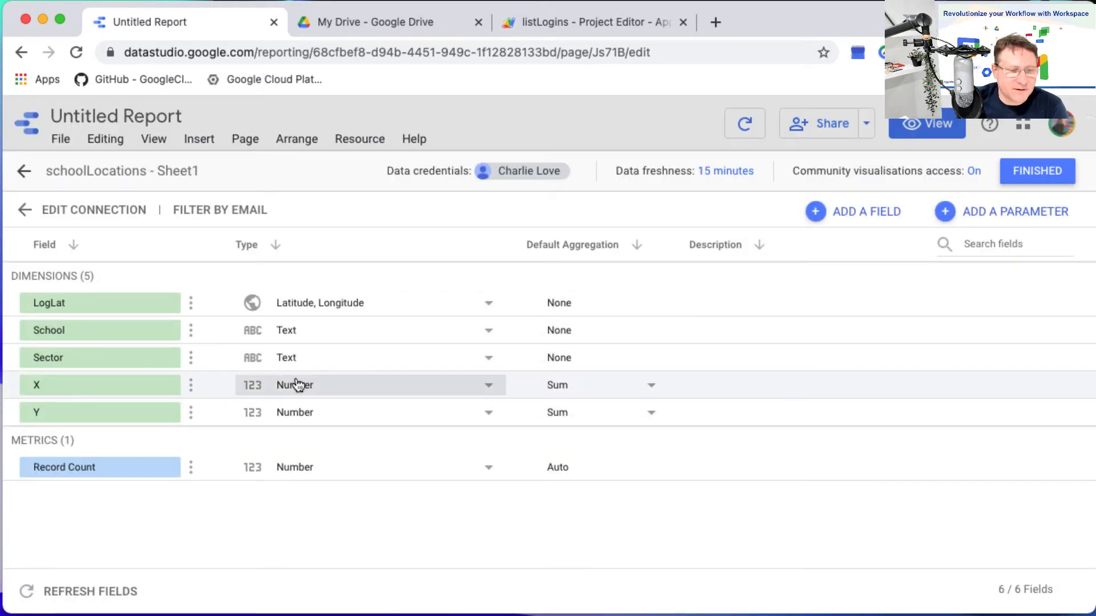
{"action": "left_click", "coordinate": [87, 307]}
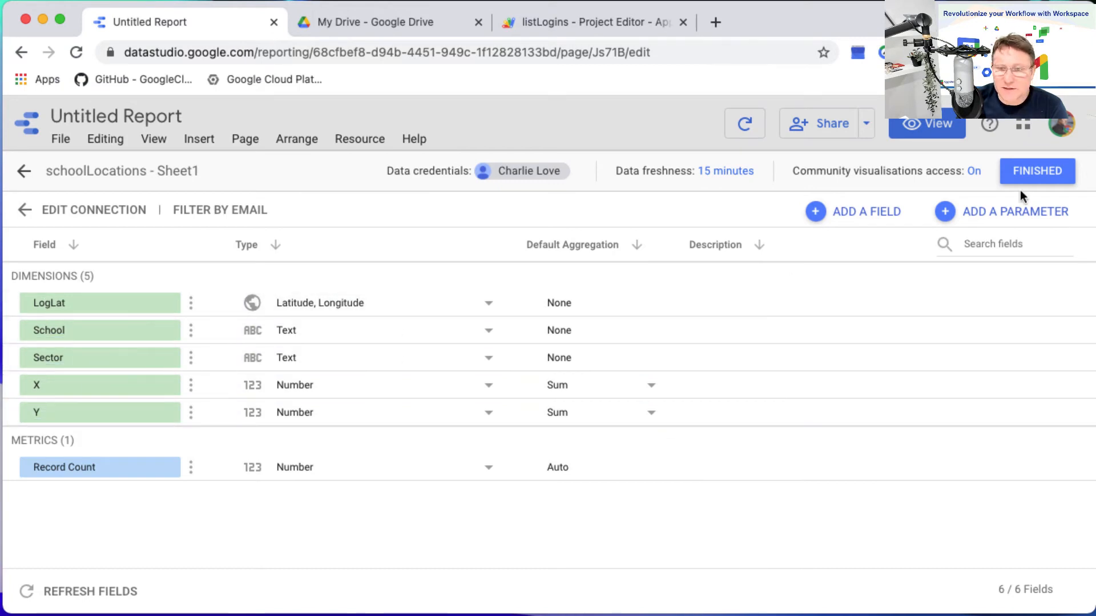
{"action": "left_click", "coordinate": [1037, 172]}
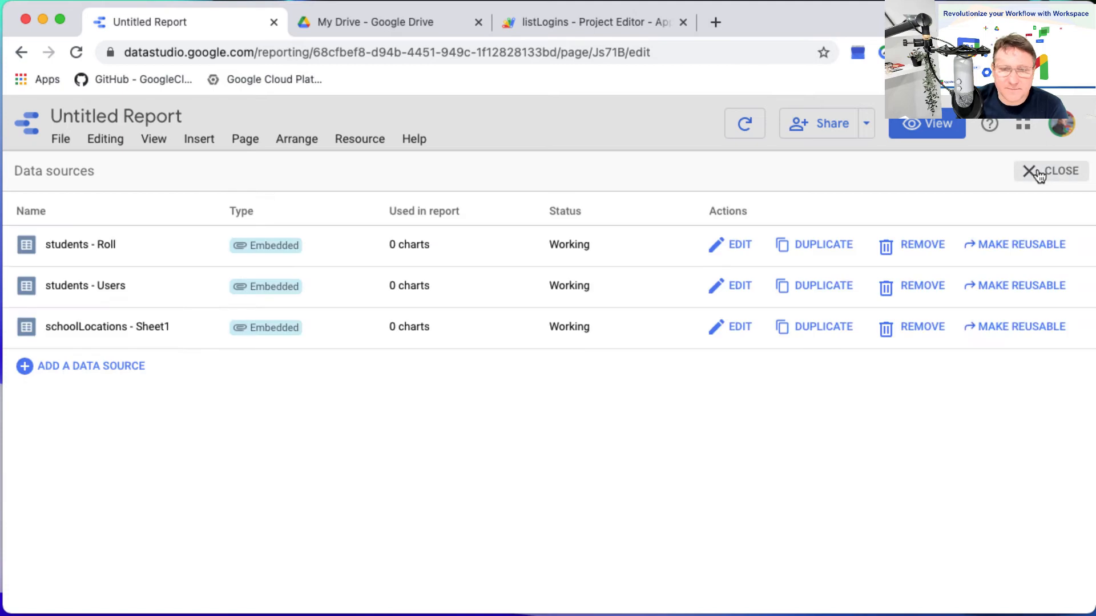
{"action": "left_click", "coordinate": [1055, 177]}
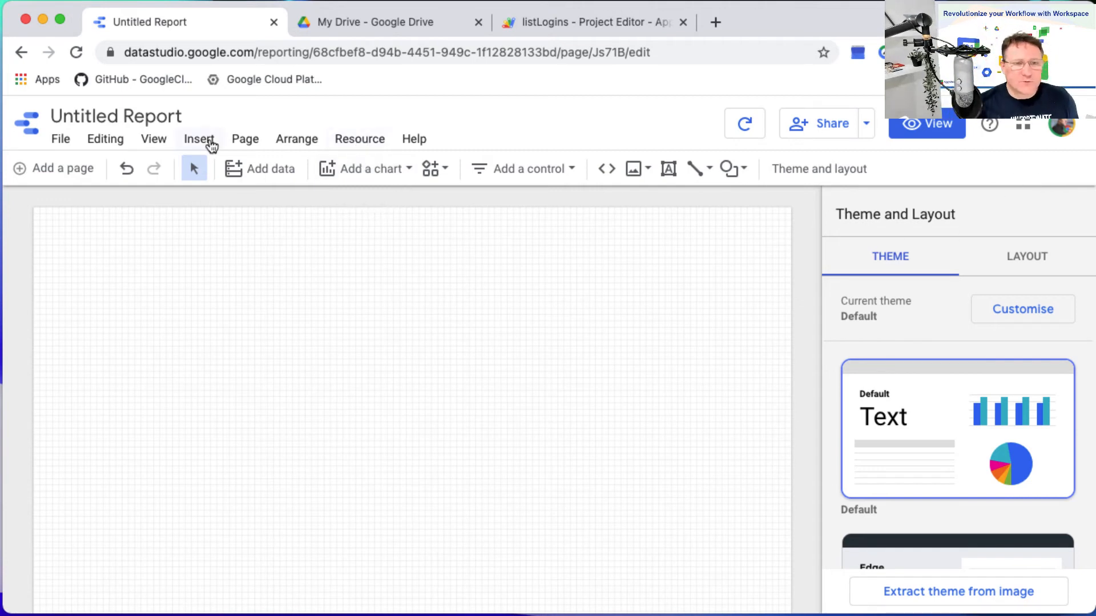
Create a new blended data view combining the students - Roll and schoolLocations - Sheet1 data sources.
{"action": "left_click", "coordinate": [362, 142]}
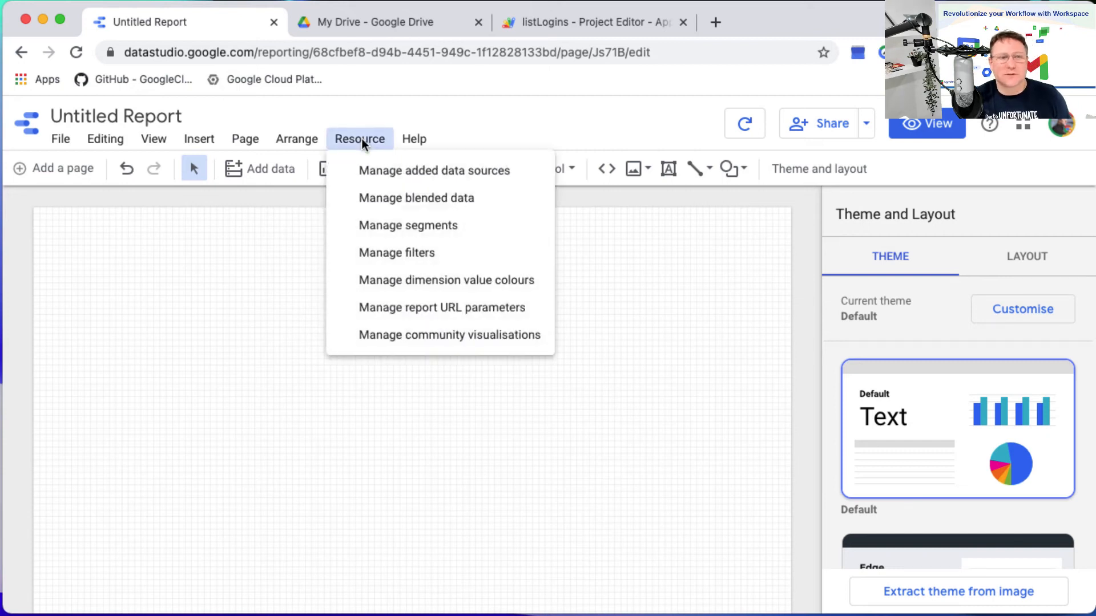
{"action": "left_click", "coordinate": [409, 199]}
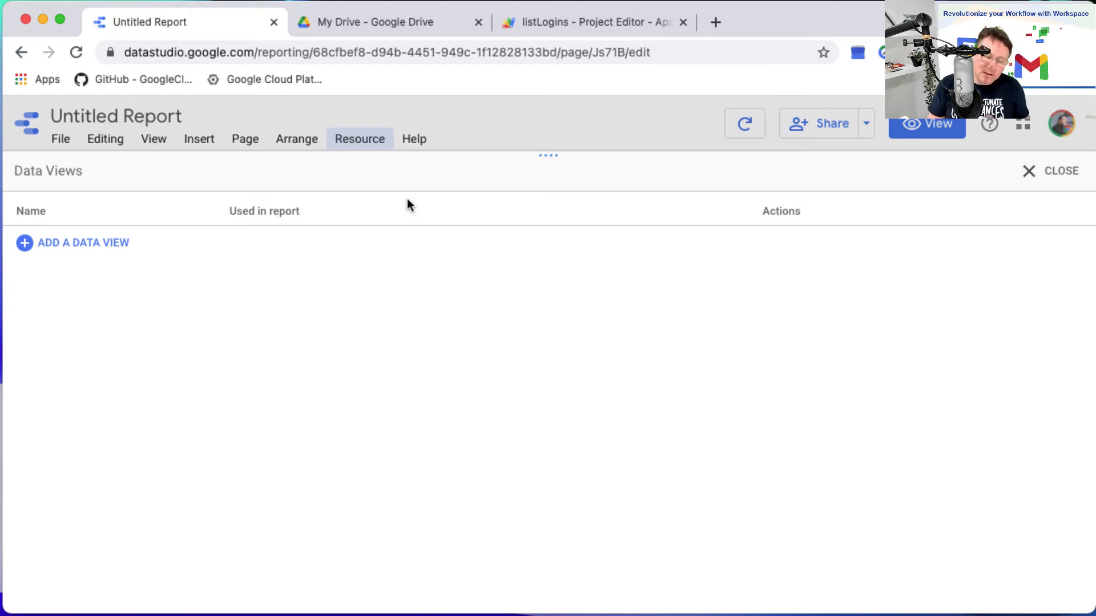
{"action": "left_click", "coordinate": [91, 244]}
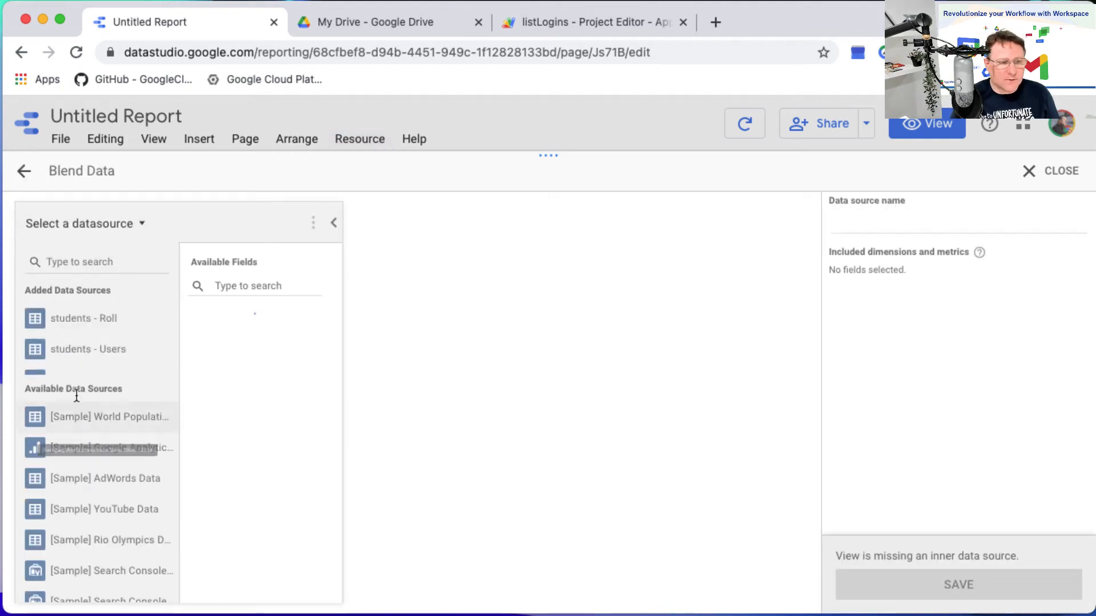
{"action": "left_click", "coordinate": [97, 329]}
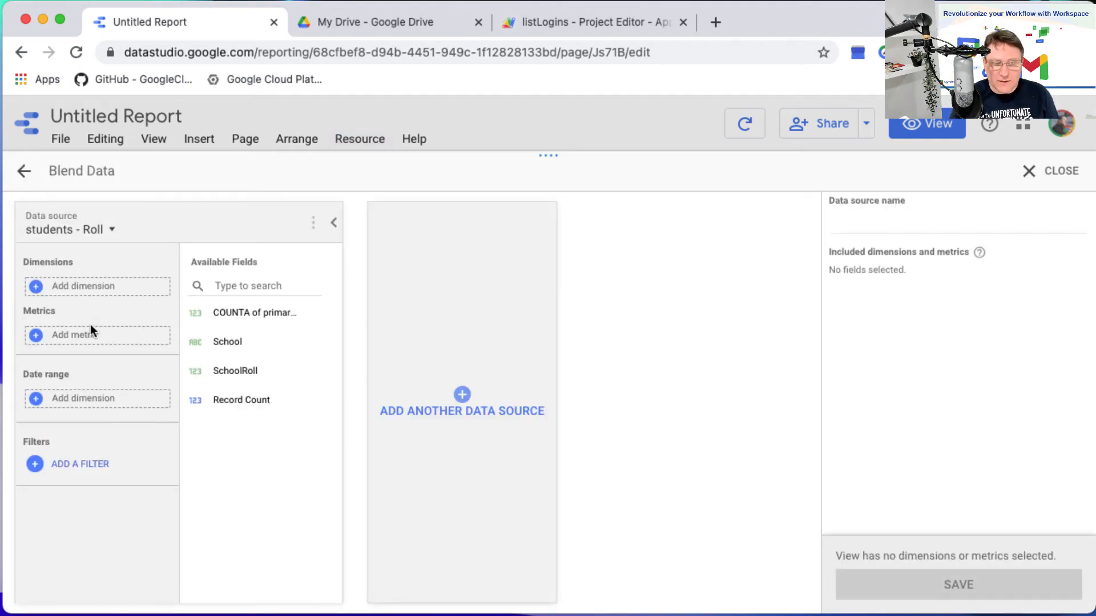
{"action": "left_click", "coordinate": [464, 398]}
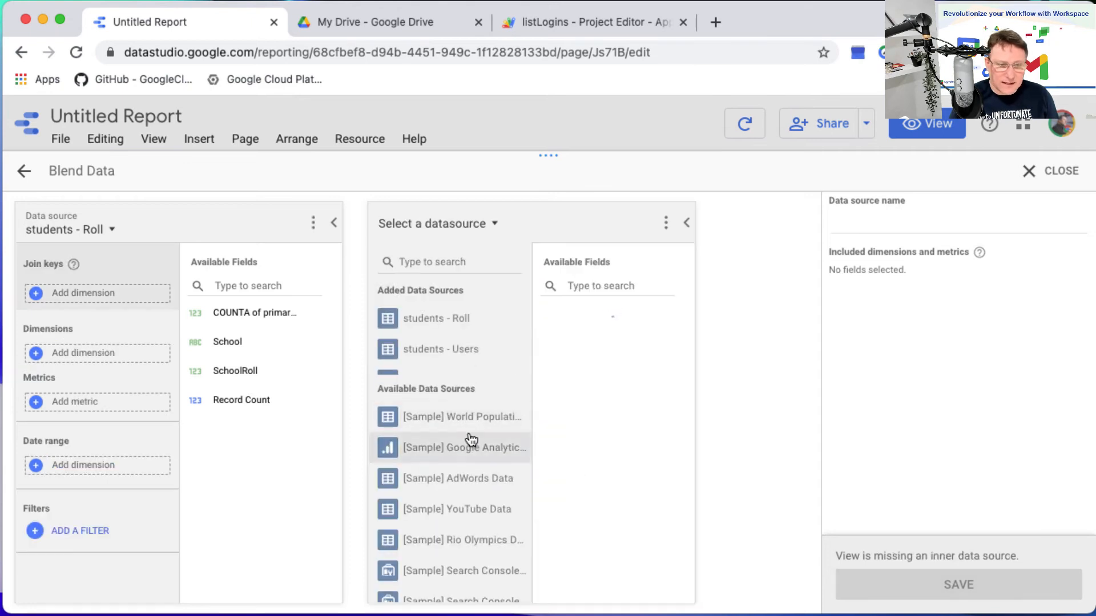
{"action": "left_click", "coordinate": [444, 372]}
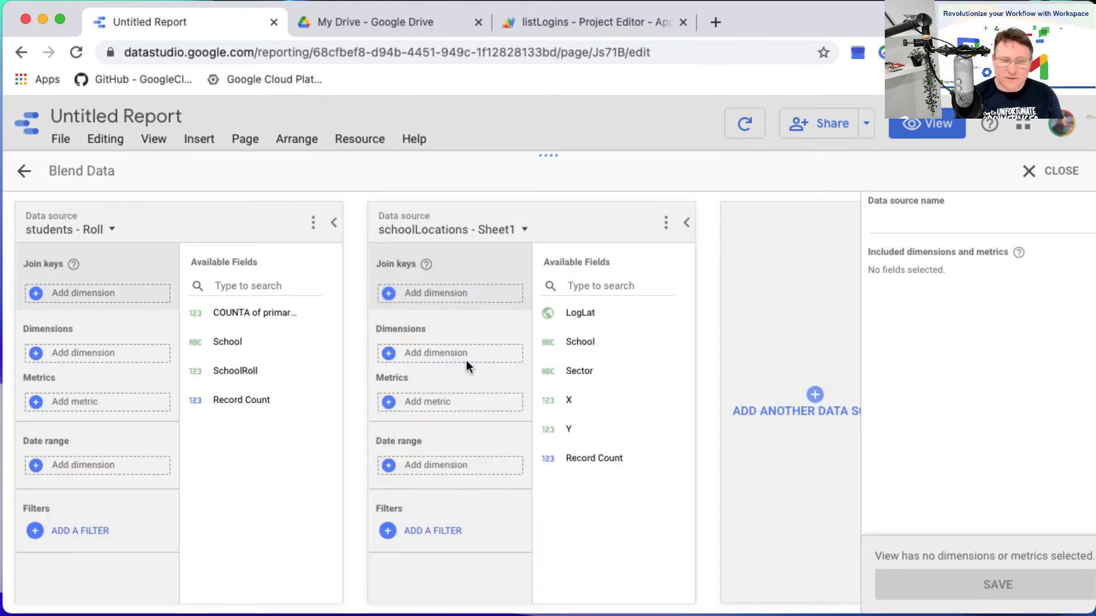
Join the two sources on School, adding COUNTA of primaryEmail and SchoolRoll as Roll dimensions and LogLat as the schoolLocations dimension.
{"action": "left_click_drag", "start_coordinate": [244, 342], "coordinate": [110, 298]}
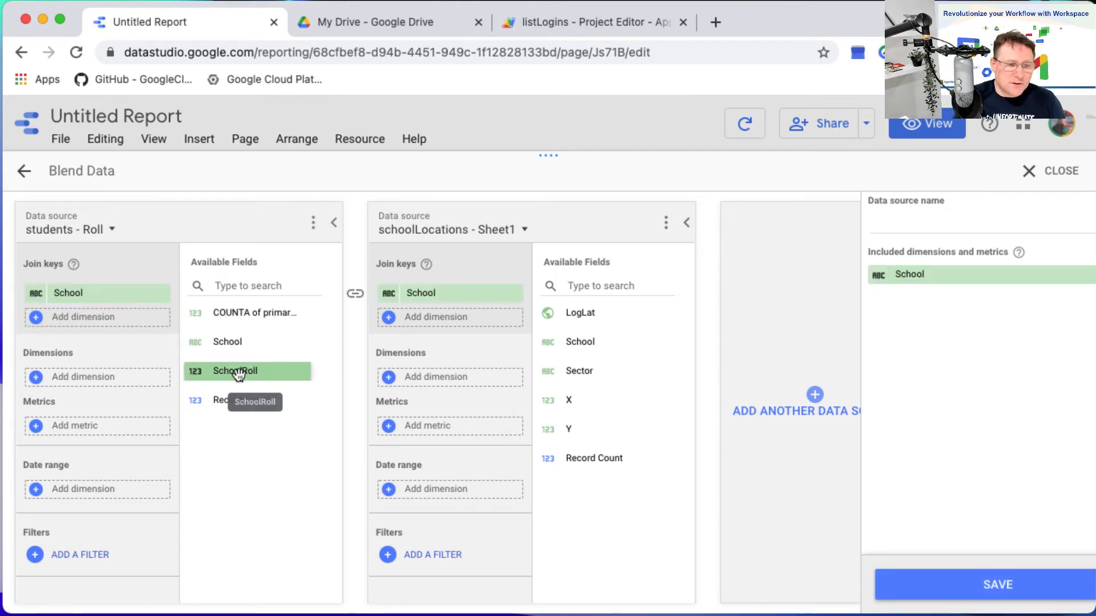
{"action": "left_click_drag", "start_coordinate": [255, 314], "coordinate": [85, 380]}
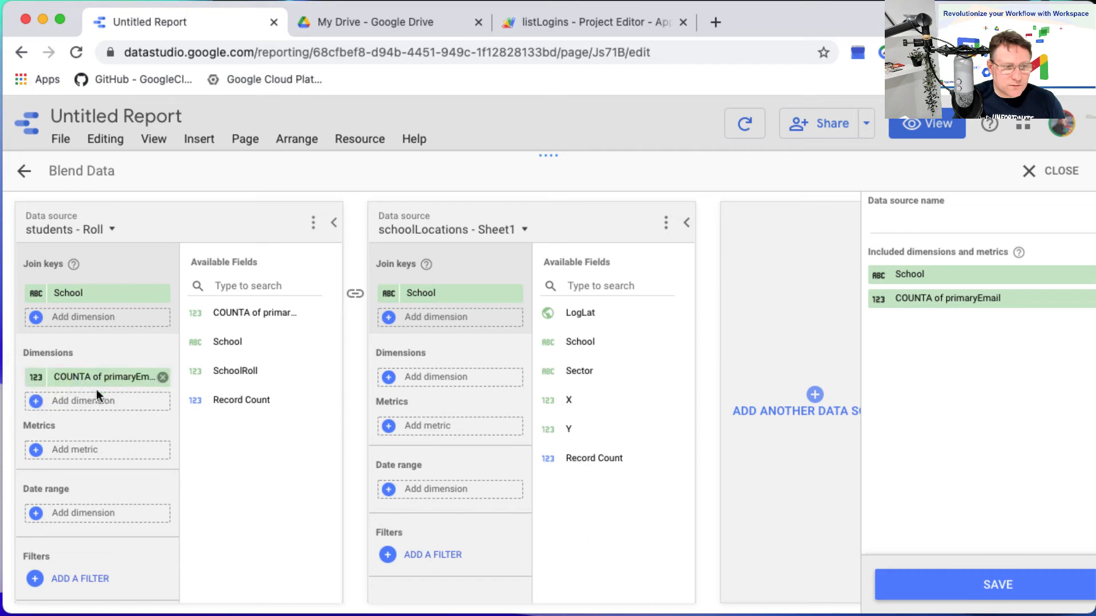
{"action": "left_click_drag", "start_coordinate": [242, 376], "coordinate": [95, 406]}
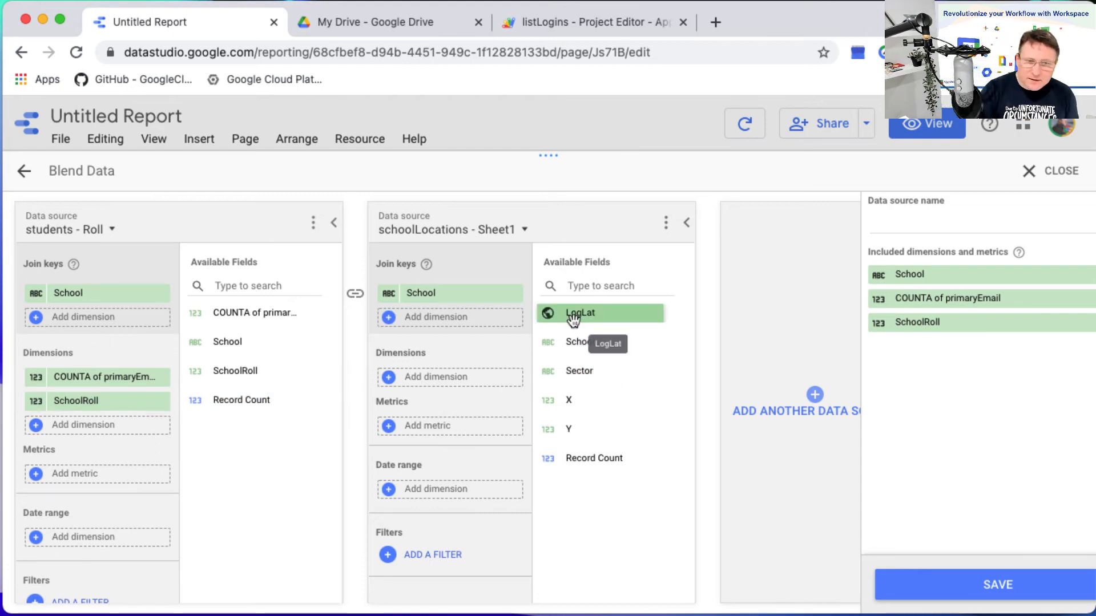
{"action": "left_click_drag", "start_coordinate": [579, 316], "coordinate": [439, 379]}
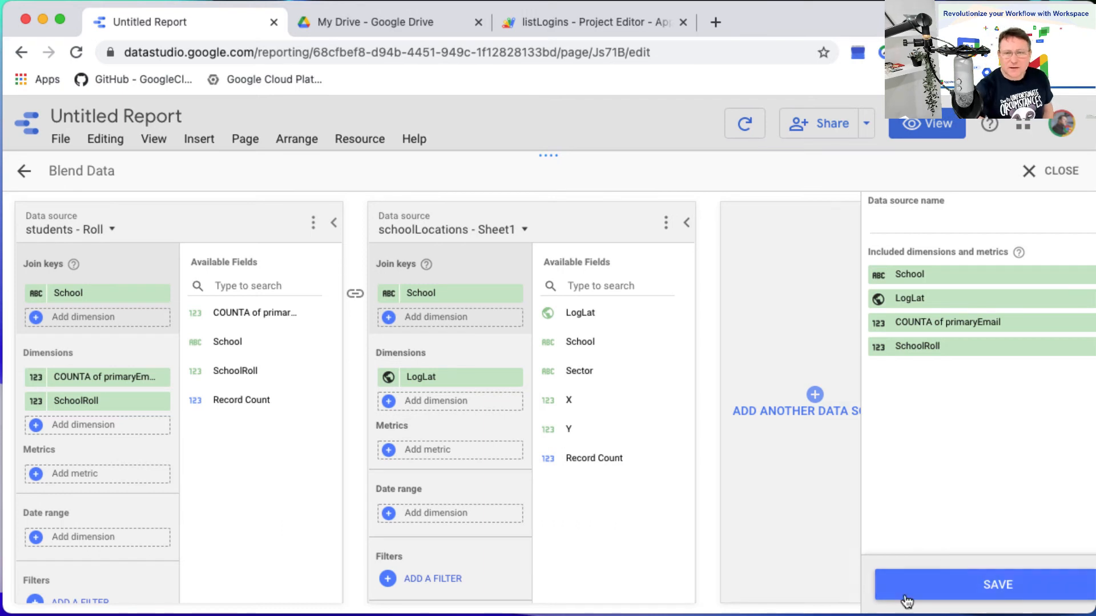
Name the blended data source GeoData, save it, and return to the report page.
{"action": "left_click", "coordinate": [907, 219]}
{"action": "type", "text": "Geo"}
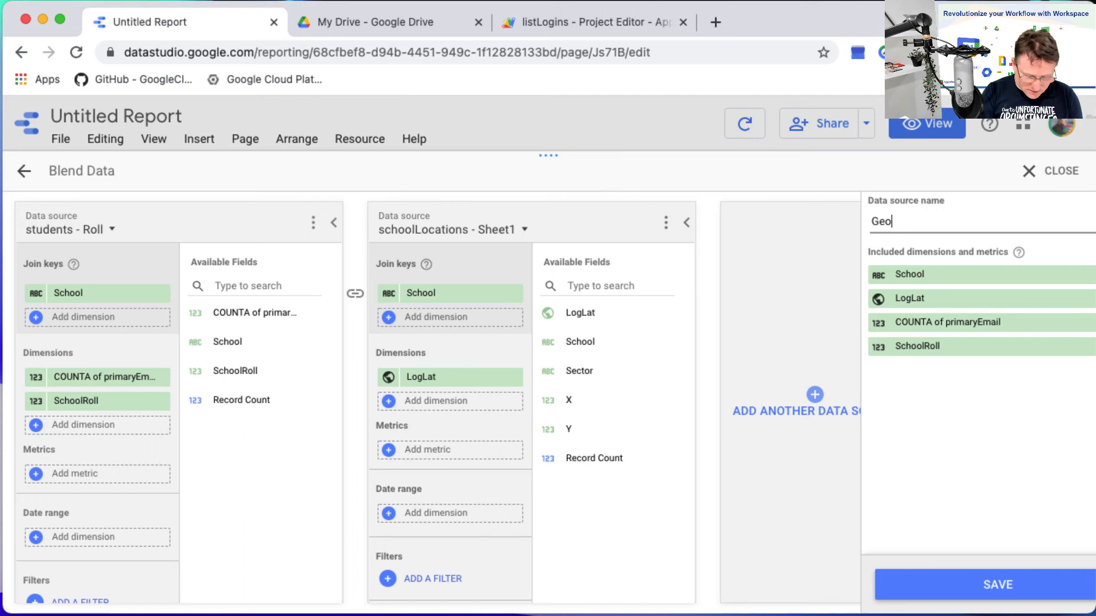
{"action": "type", "text": "Data"}
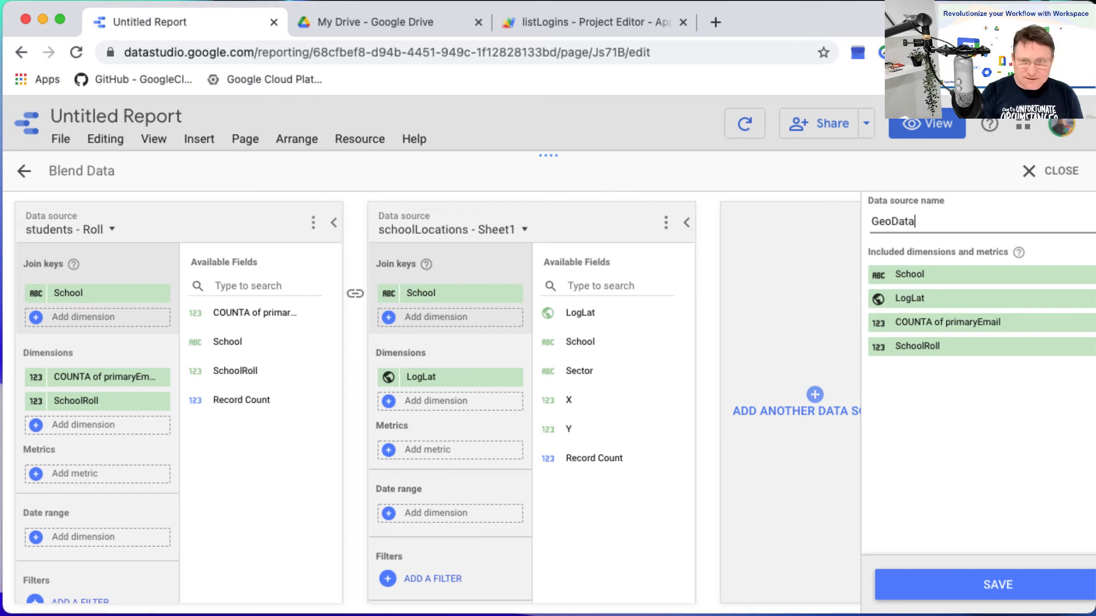
{"action": "left_click", "coordinate": [1024, 595]}
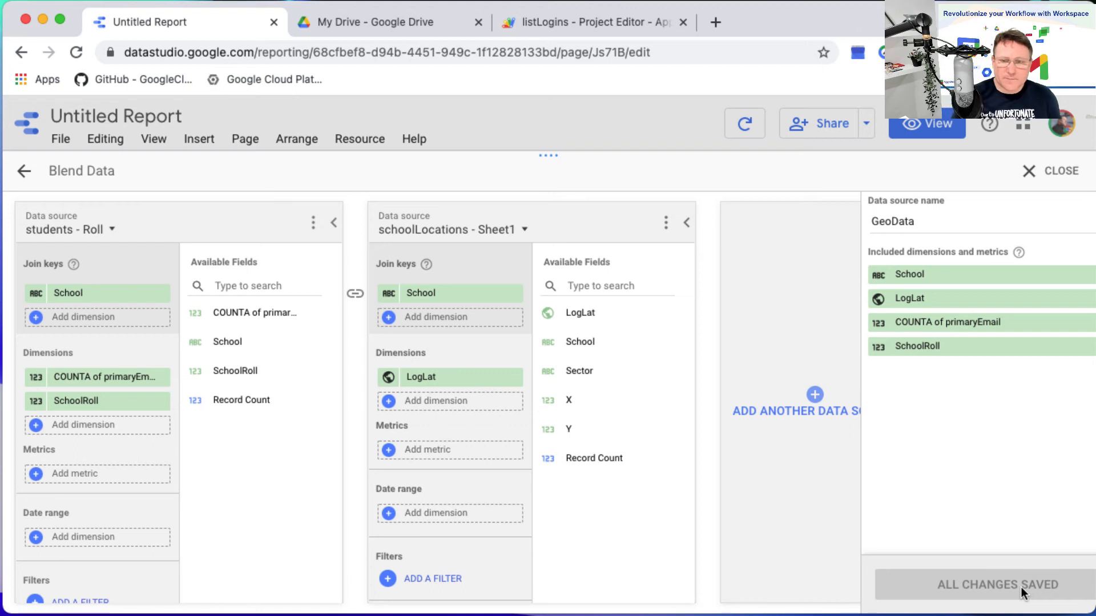
{"action": "left_click", "coordinate": [1048, 182]}
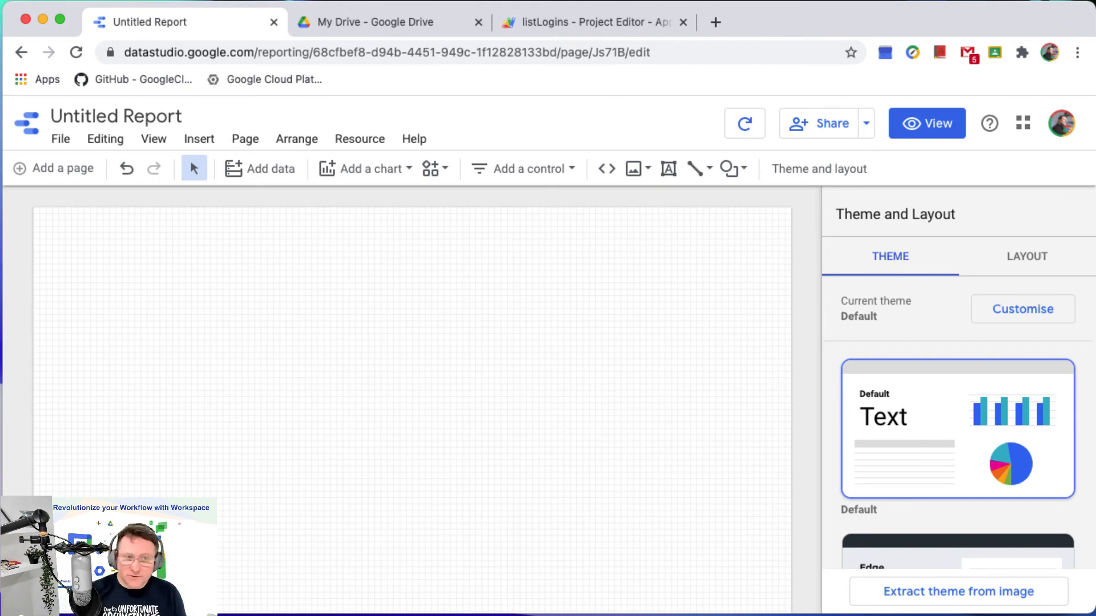
Insert a Google Maps bubble map at the page's upper-left corner and enlarge it to span the page's full width.
{"action": "left_click", "coordinate": [352, 170]}
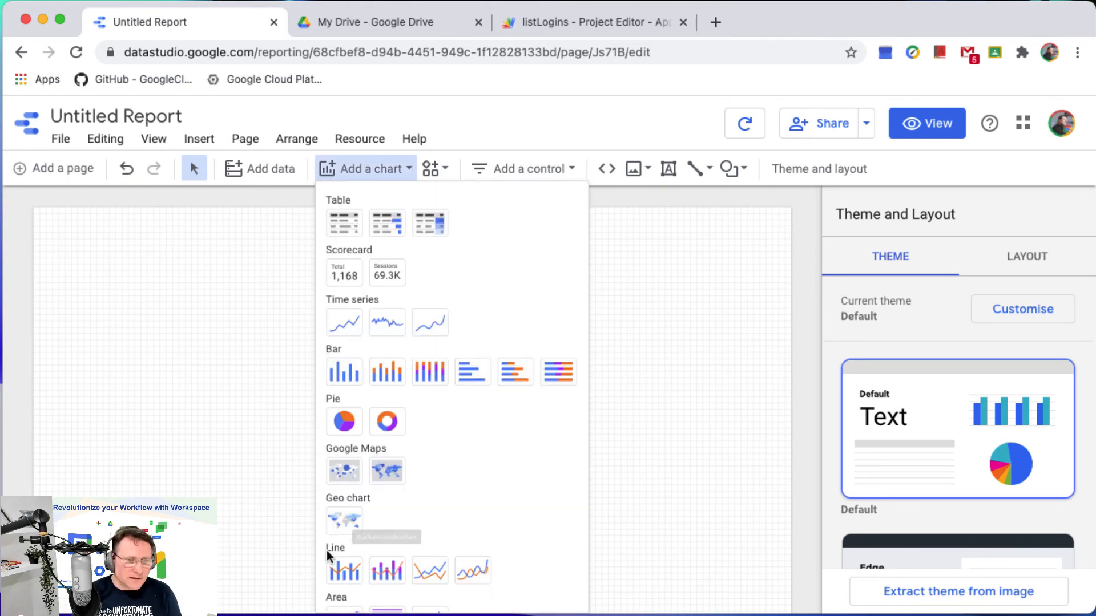
{"action": "left_click", "coordinate": [343, 472]}
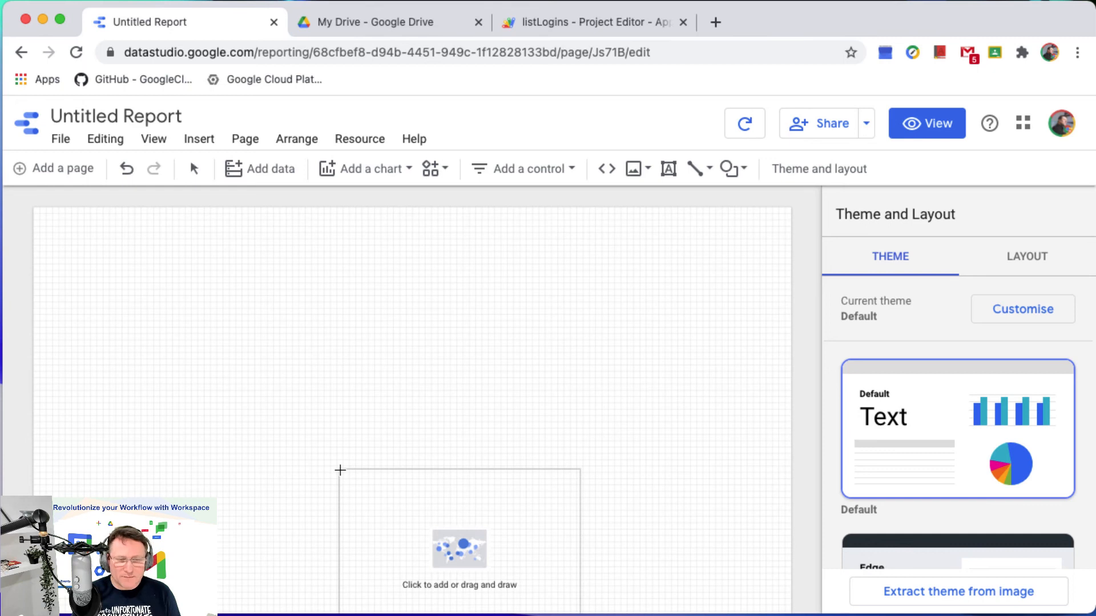
{"action": "left_click", "coordinate": [33, 207]}
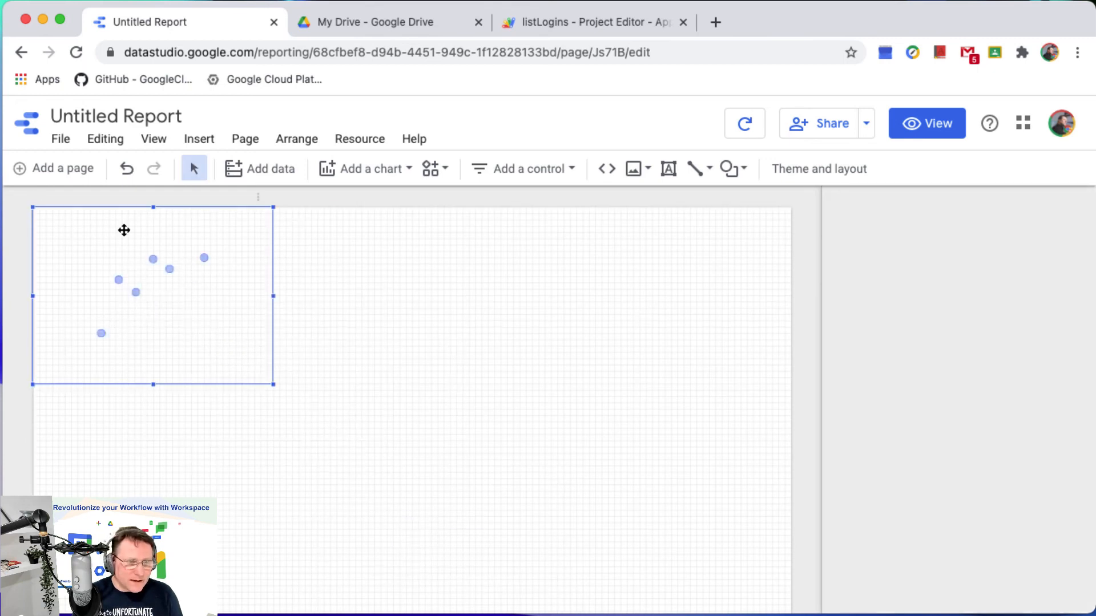
{"action": "left_click_drag", "start_coordinate": [274, 384], "coordinate": [791, 609]}
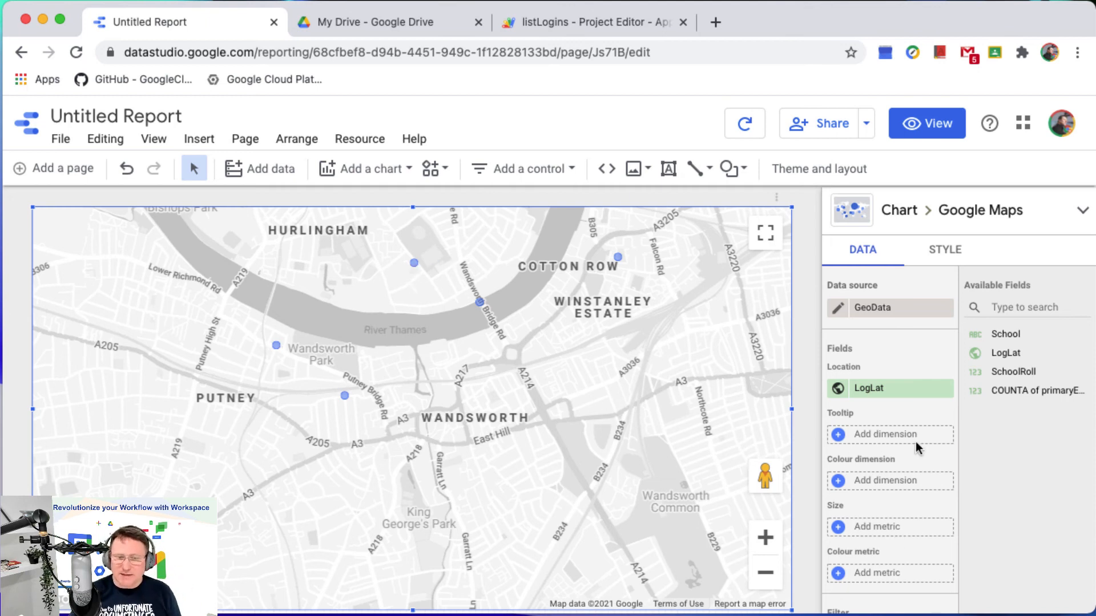
Create a calculated field named % Logins as the map's Size metric, with the formula COUNTA of primaryEmail / SchoolRoll.
{"action": "left_click", "coordinate": [876, 527]}
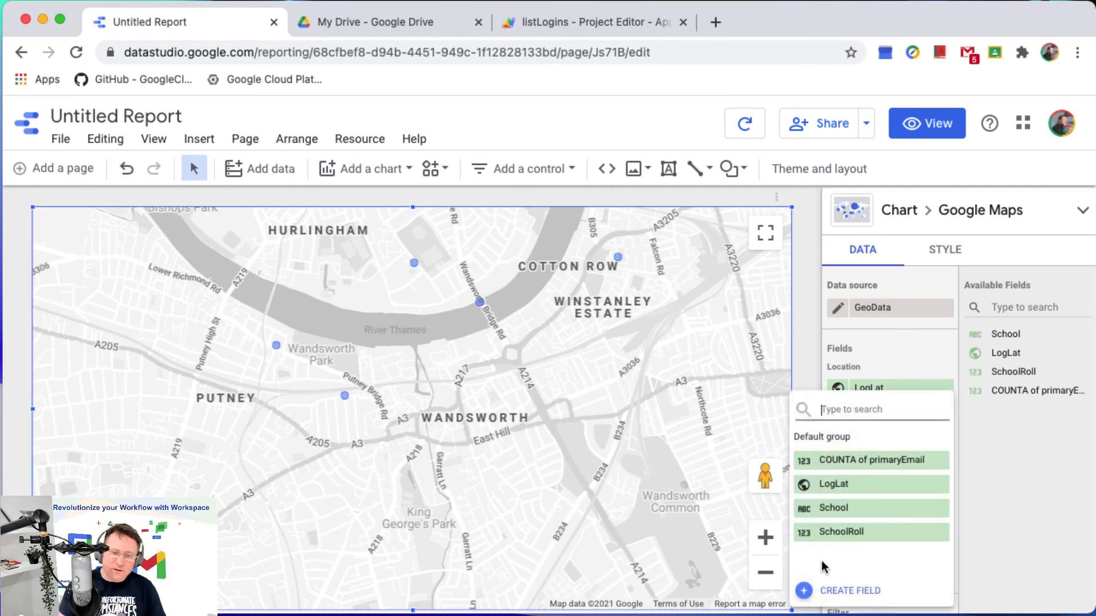
{"action": "left_click", "coordinate": [850, 591]}
{"action": "type", "text": "% Logins"}
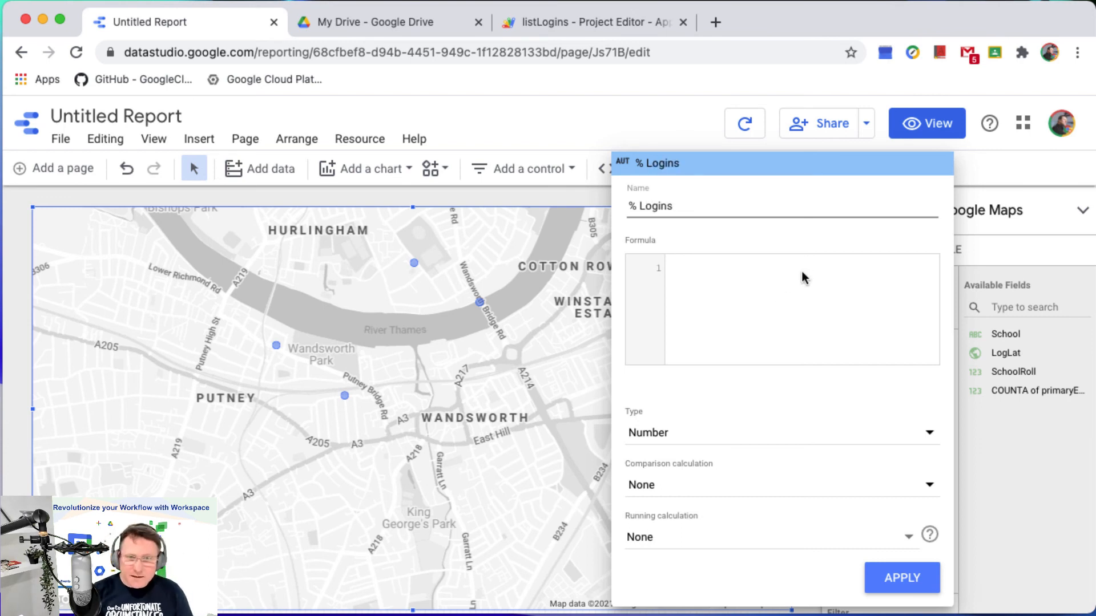
{"action": "left_click", "coordinate": [804, 278]}
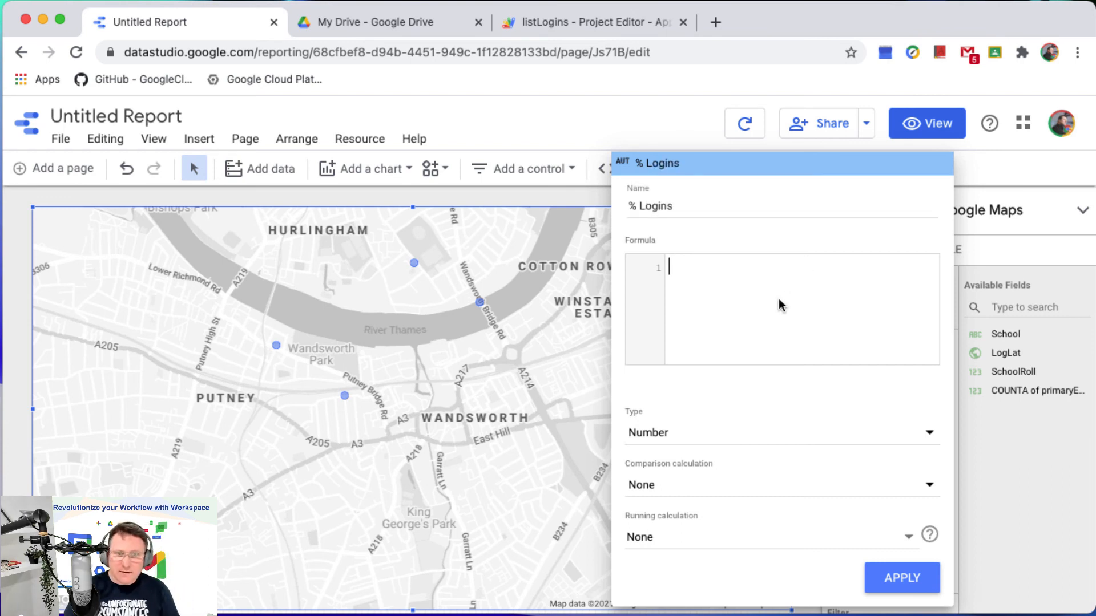
{"action": "type", "text": "count"}
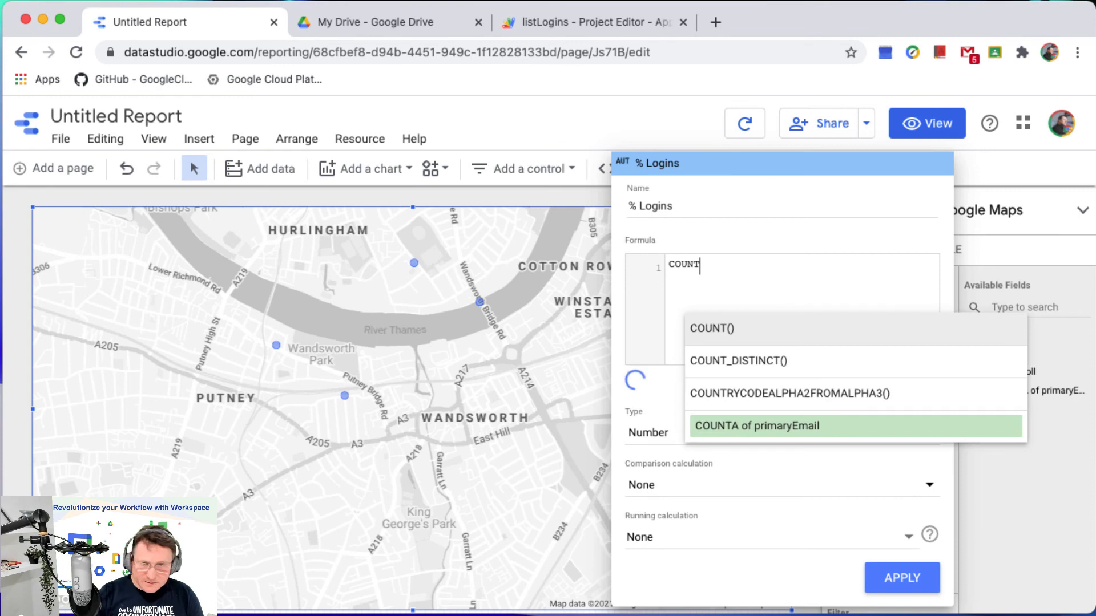
{"action": "left_click", "coordinate": [779, 427]}
{"action": "type", "text": "/sch"}
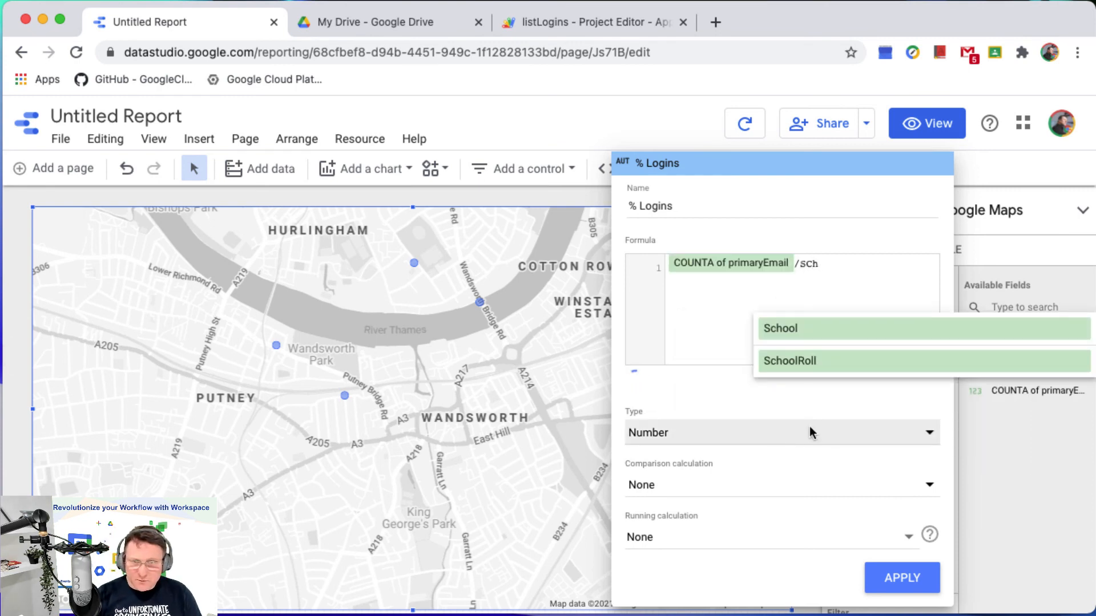
{"action": "left_click", "coordinate": [795, 360]}
Set the % Logins field's type to a numeric percentage and apply the field to the map.
{"action": "left_click", "coordinate": [719, 435]}
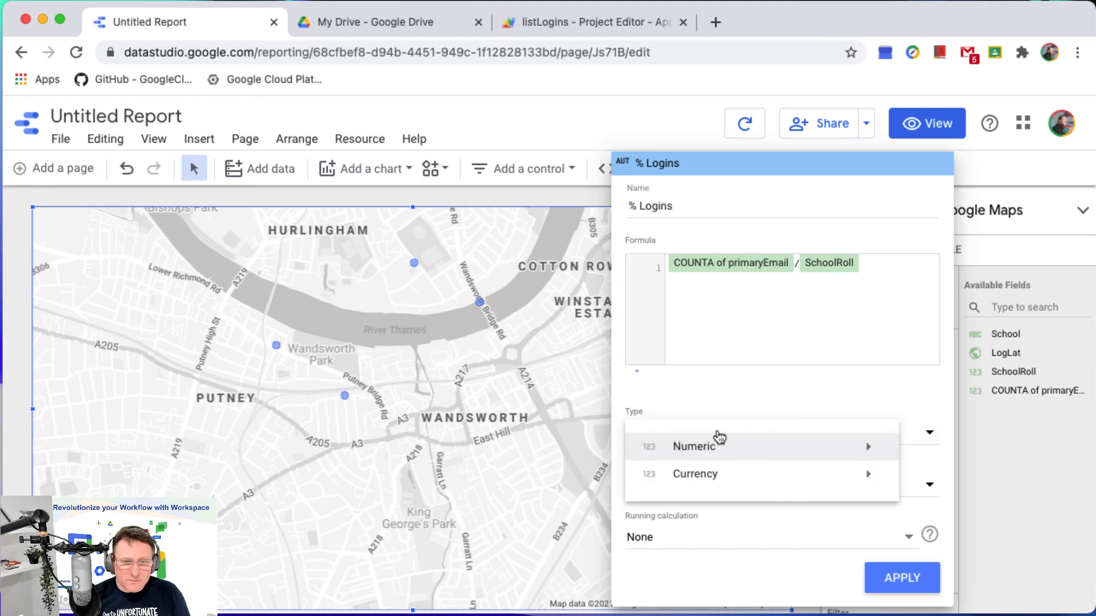
{"action": "mouse_move", "coordinate": [693, 449]}
{"action": "left_click", "coordinate": [463, 474]}
{"action": "left_click", "coordinate": [890, 575]}
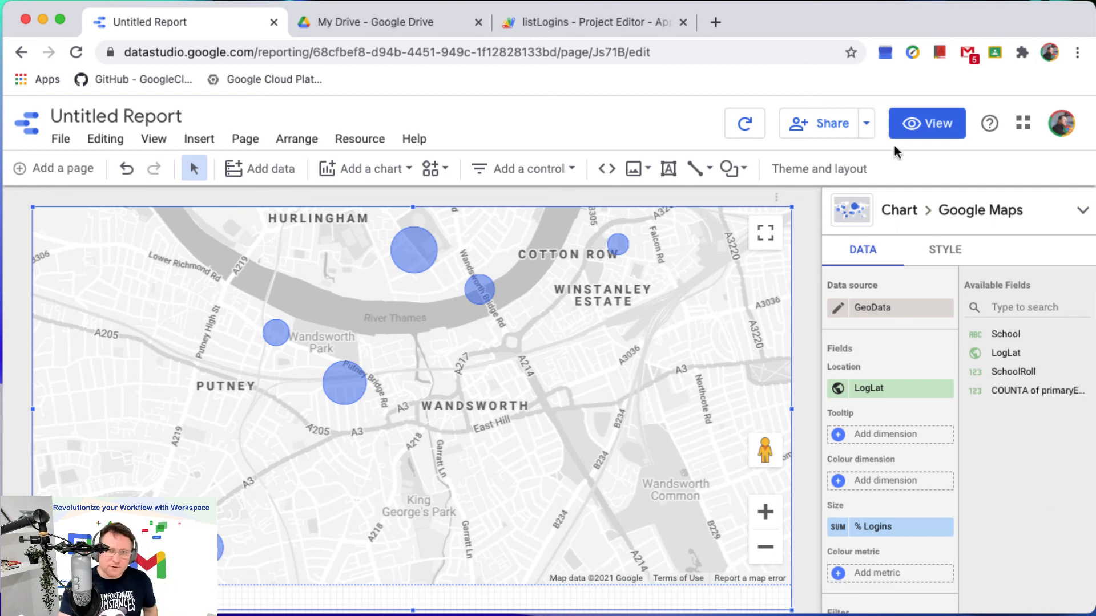
Preview the report in view mode and inspect the % Logins tooltips of several map bubbles.
{"action": "left_click", "coordinate": [921, 144]}
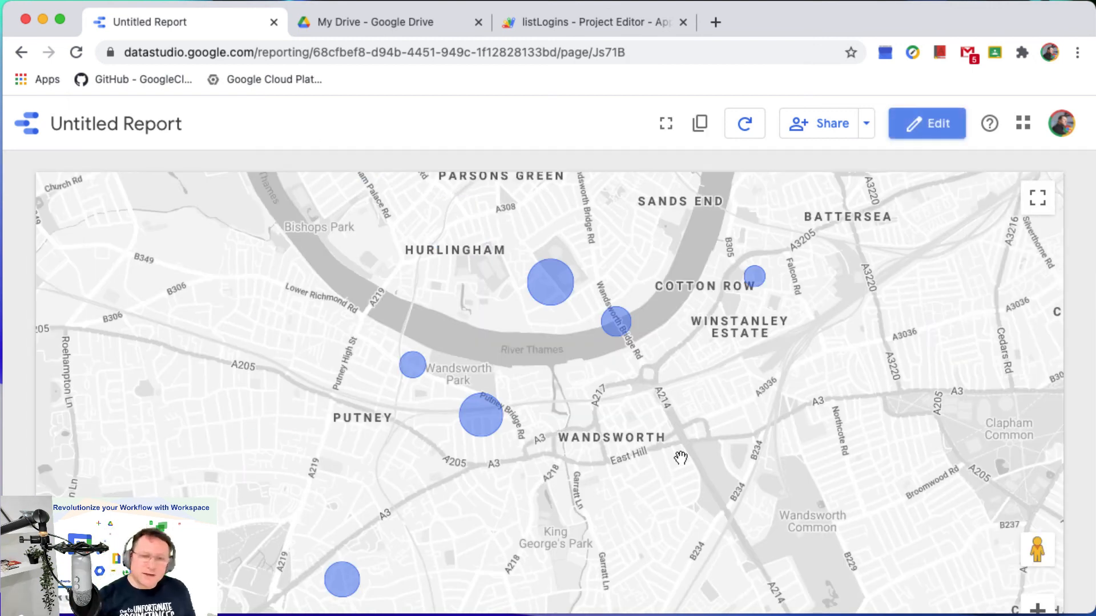
{"action": "mouse_move", "coordinate": [482, 427]}
{"action": "mouse_move", "coordinate": [411, 368]}
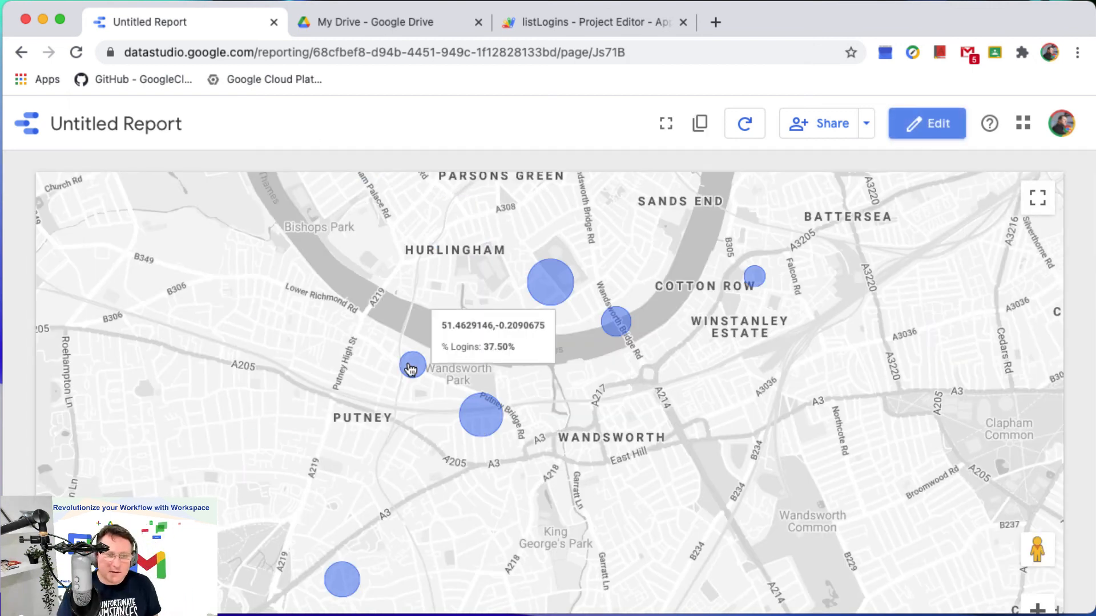
{"action": "mouse_move", "coordinate": [764, 285]}
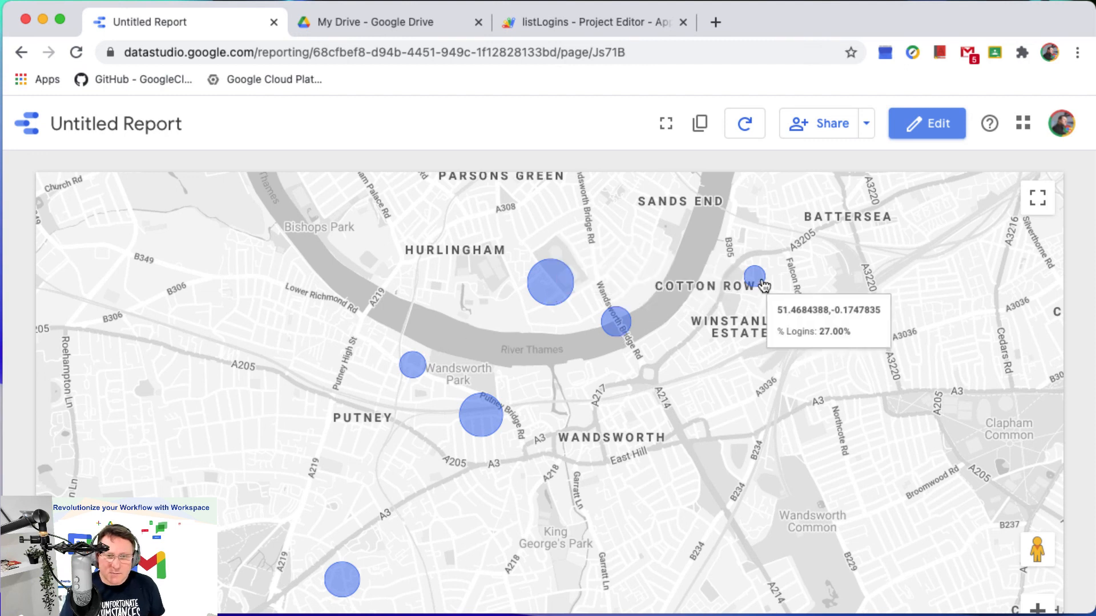
{"action": "mouse_move", "coordinate": [564, 290]}
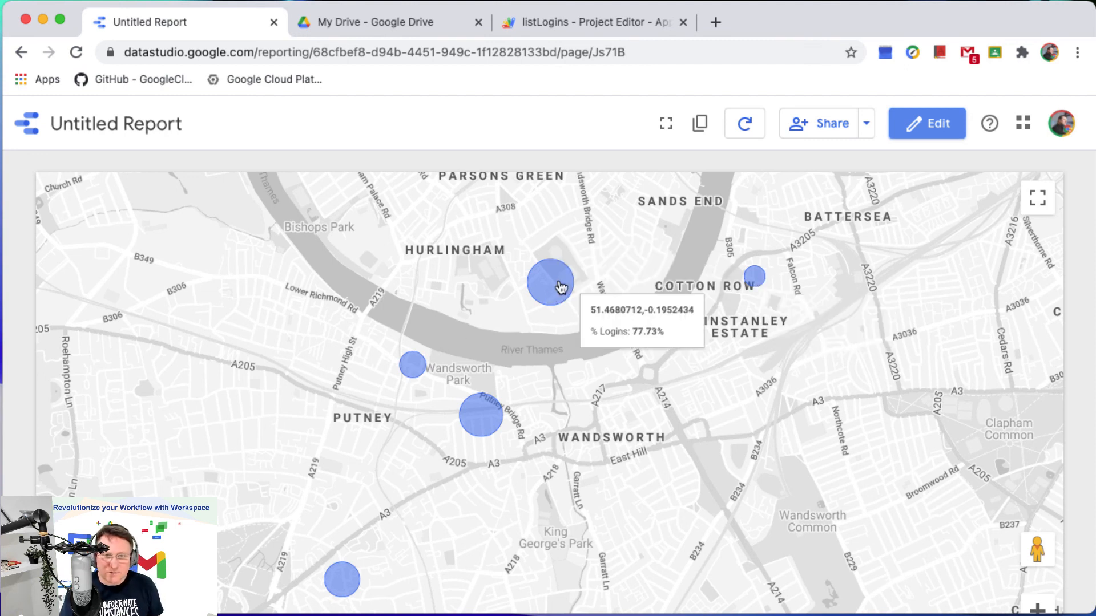
Return to edit mode and set School as the map chart's Tooltip dimension.
{"action": "left_click", "coordinate": [934, 128]}
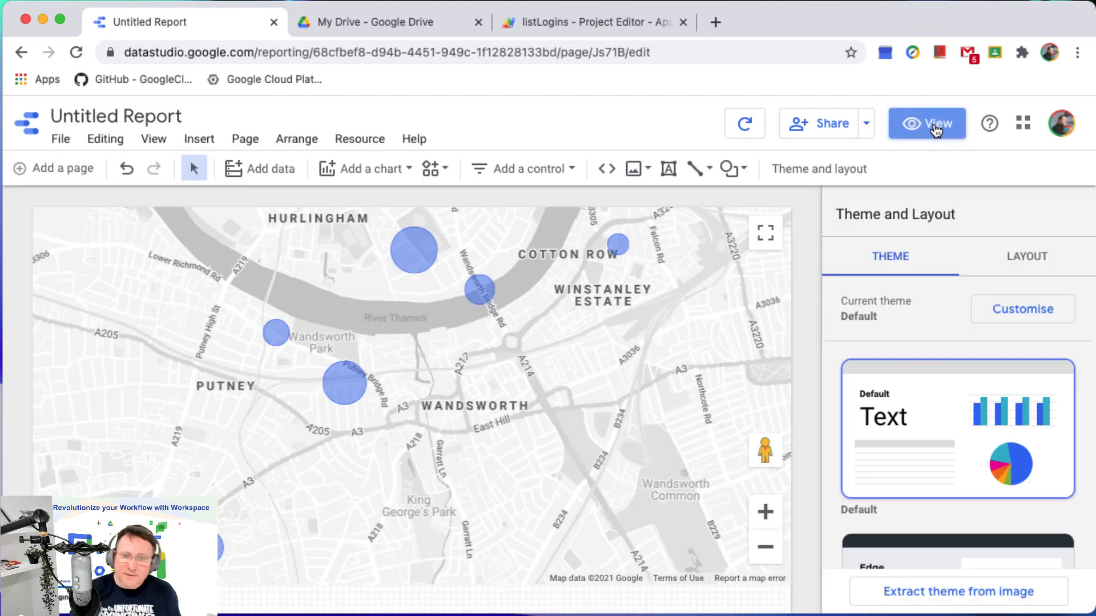
{"action": "left_click", "coordinate": [548, 311]}
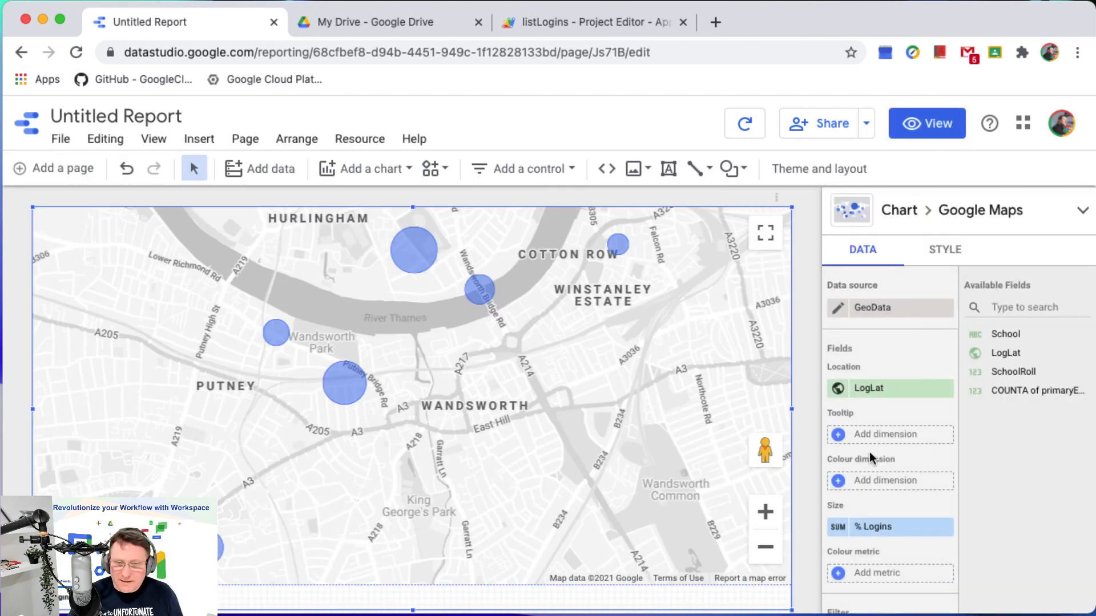
{"action": "left_click_drag", "start_coordinate": [1003, 354], "coordinate": [883, 438]}
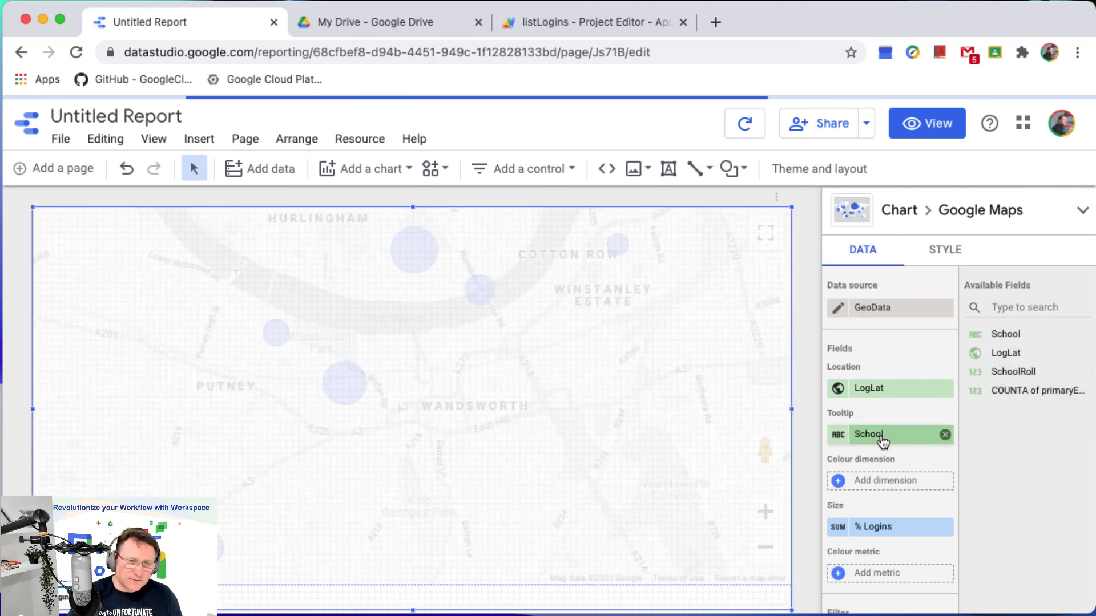
Switch the report back to view mode and check the school names and % Logins in the bubbles' tooltips.
{"action": "left_click", "coordinate": [927, 123]}
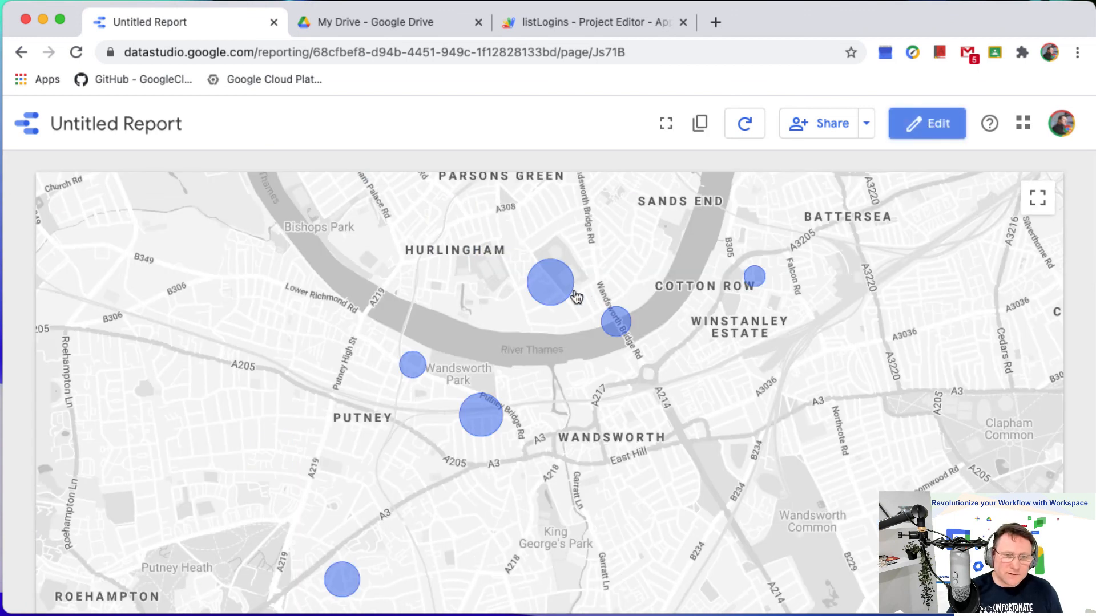
{"action": "mouse_move", "coordinate": [550, 293]}
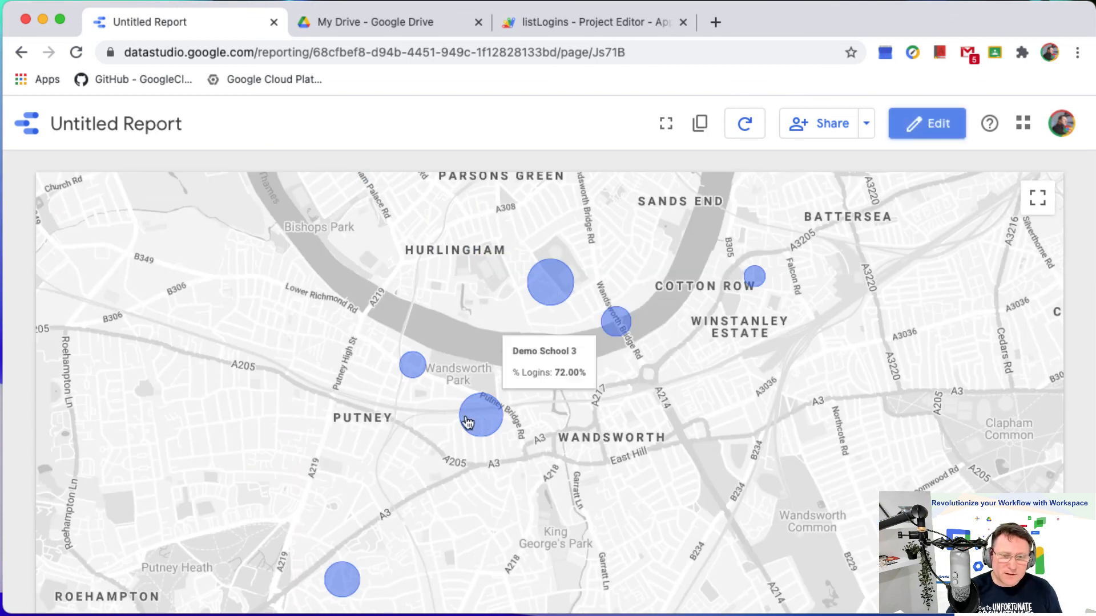
{"action": "mouse_move", "coordinate": [347, 581]}
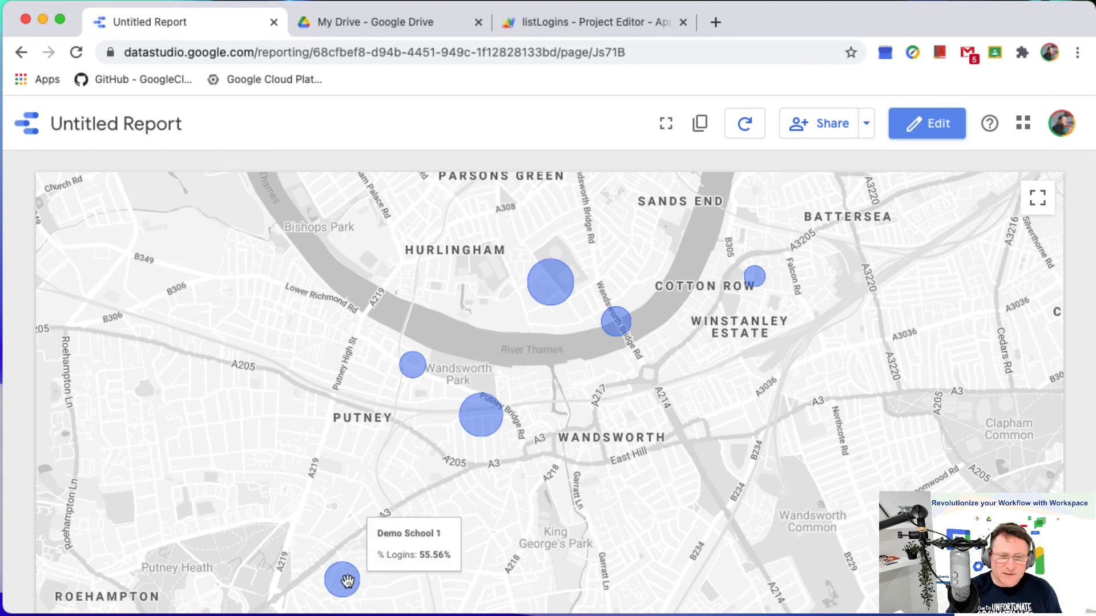
{"action": "mouse_move", "coordinate": [761, 279]}
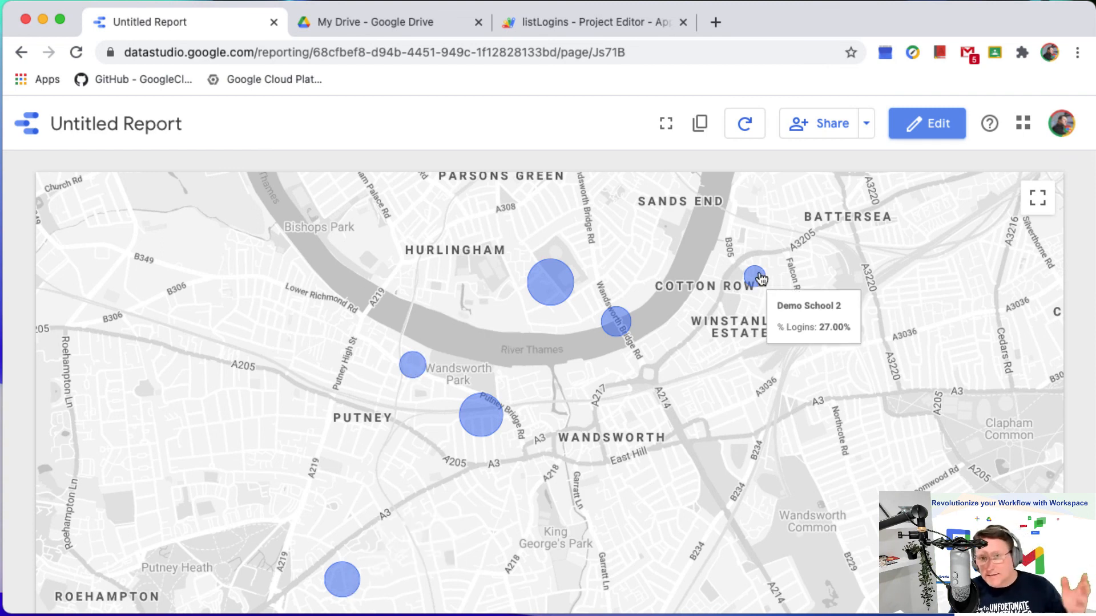